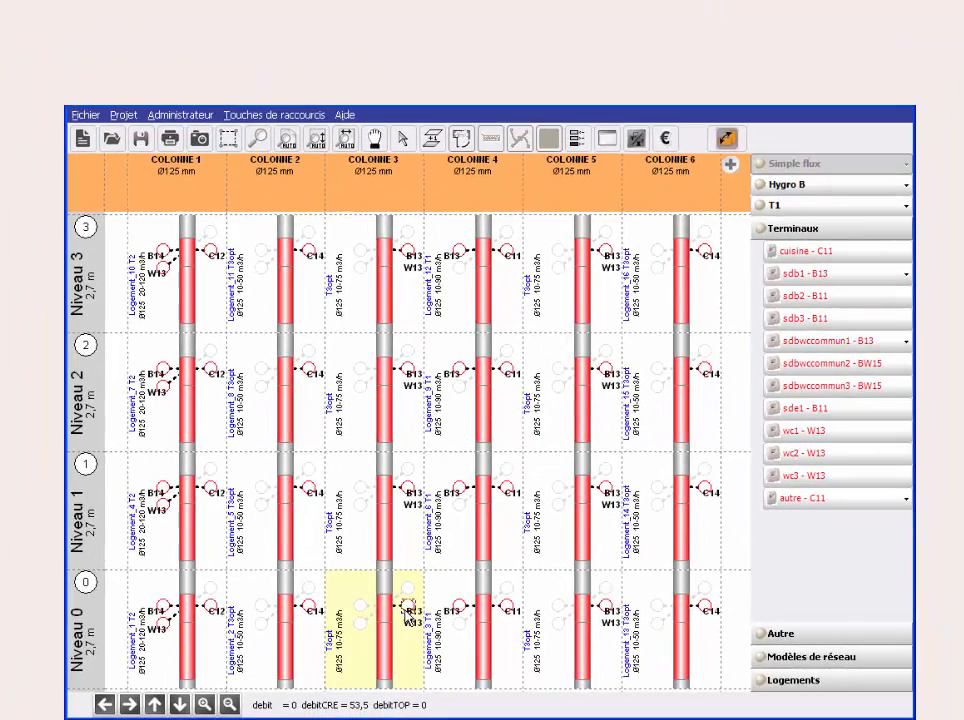
Step: Open the Niveau 0 horizontal plan at Colonne 3 and delete the ducts connecting its W13 and B13 outlets
double_click(408, 611)
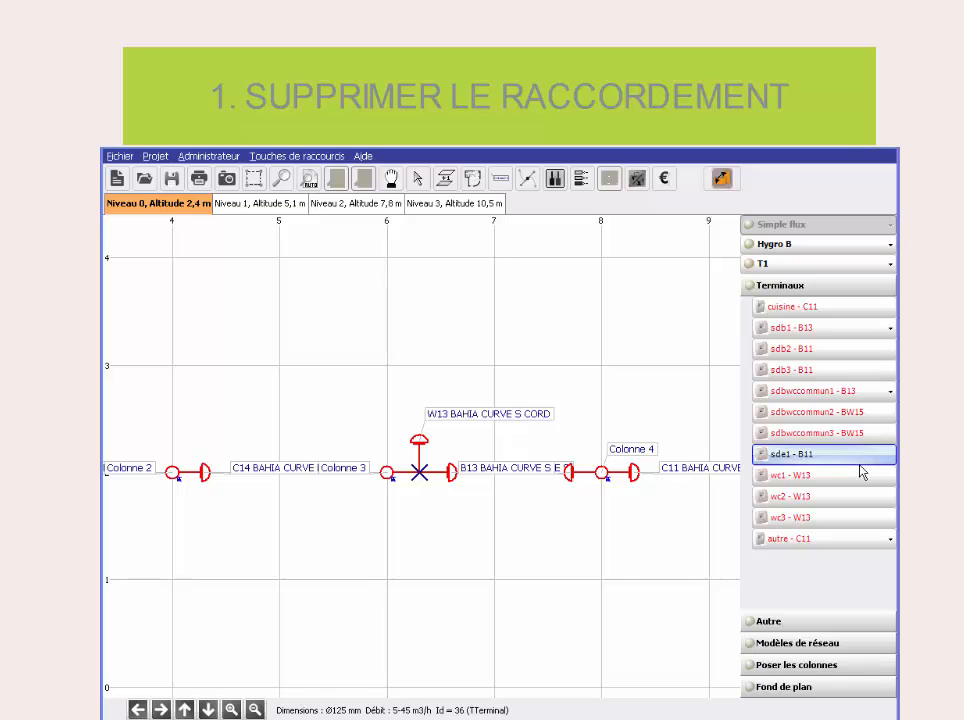
click(421, 456)
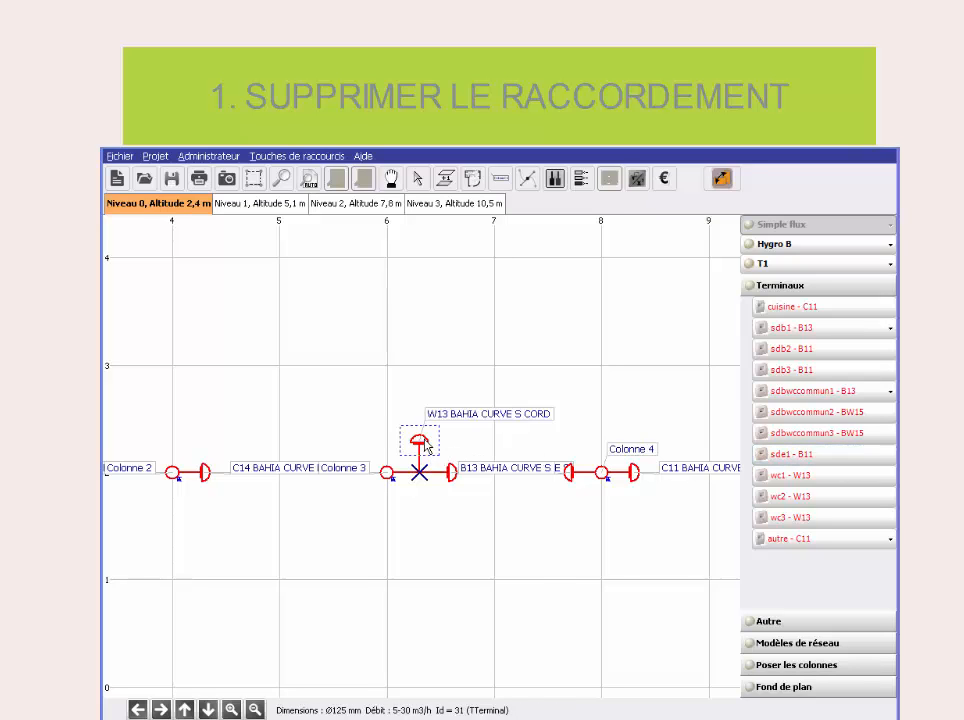
right_click(419, 456)
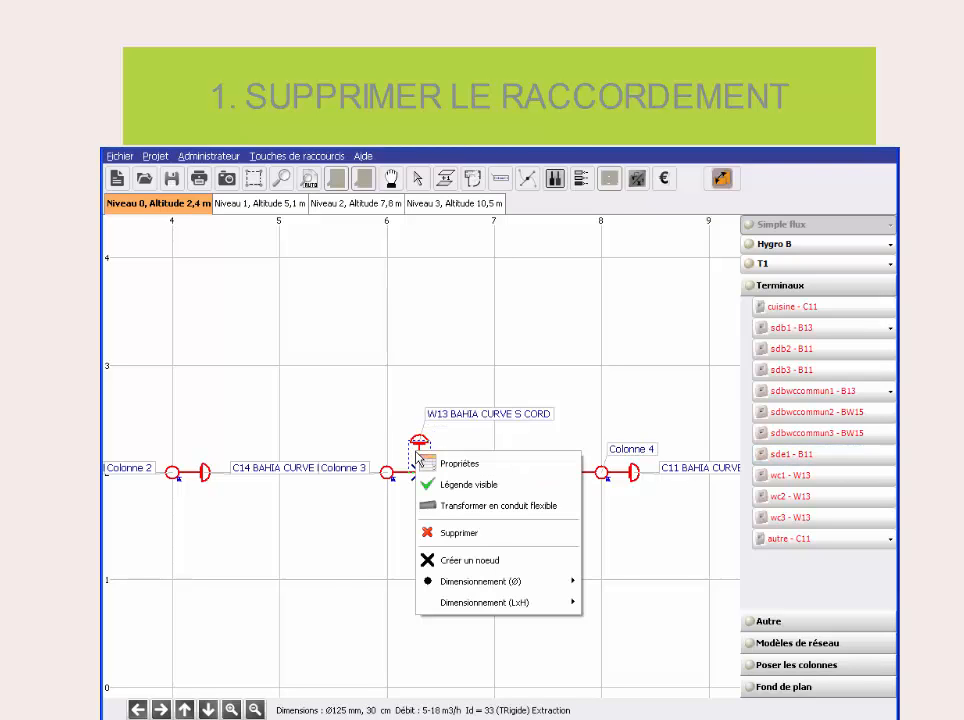
click(441, 532)
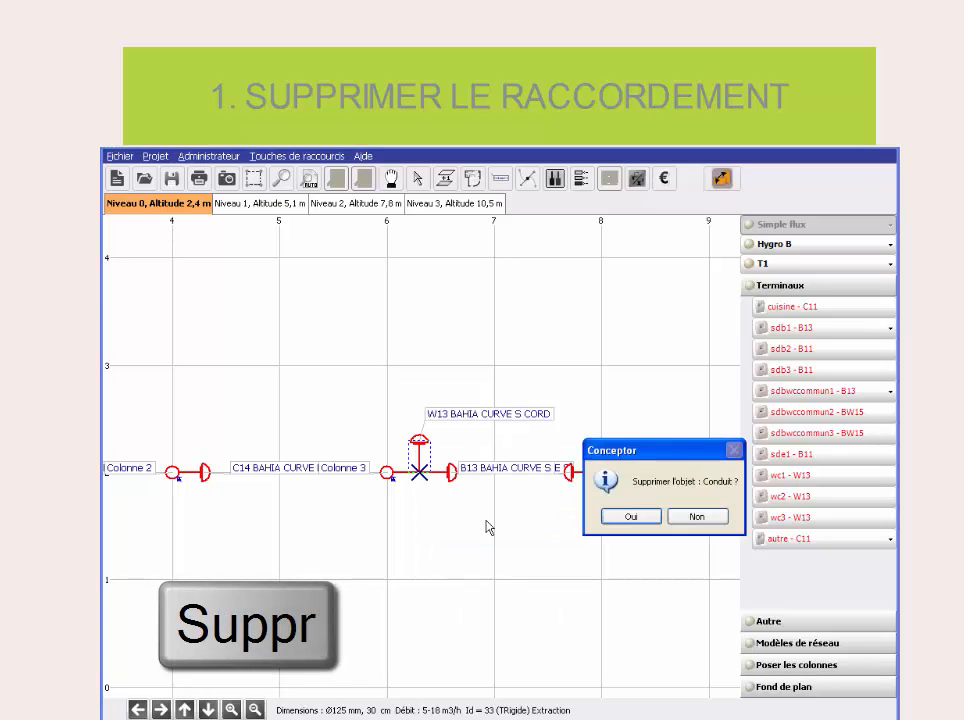
key(Return)
click(430, 474)
right_click(431, 476)
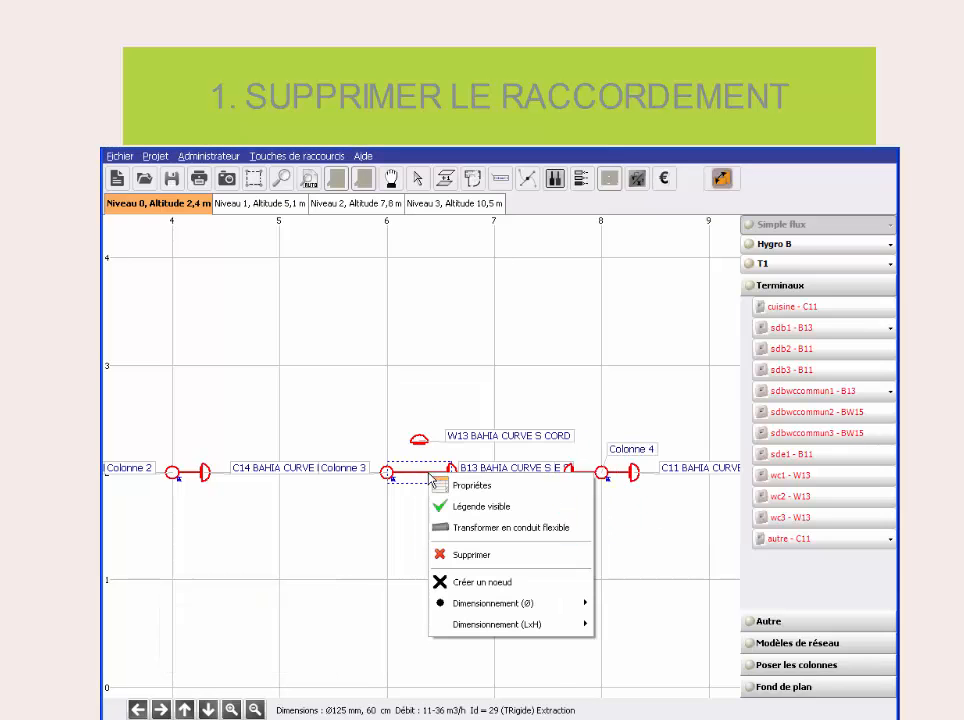
click(458, 554)
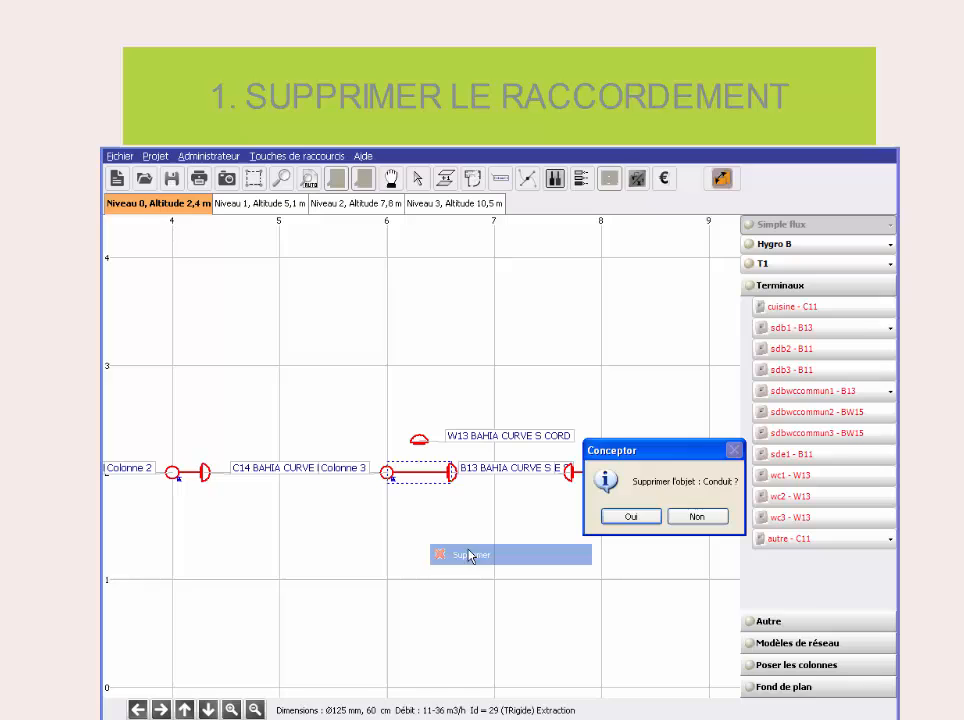
click(629, 517)
Step: Move the Colonne 3 label away from the duct line, and reposition W13 at about (6.5, 2.6) m and B13 at about (7, 1) m
key(ctrl)
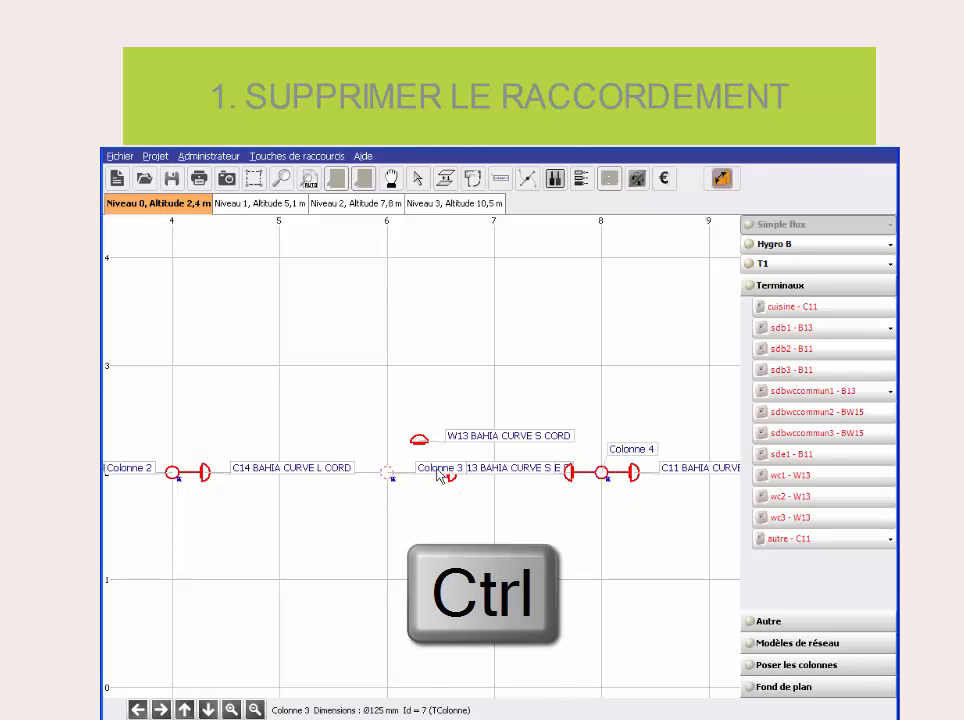
ctrl+drag(439, 473, 307, 509)
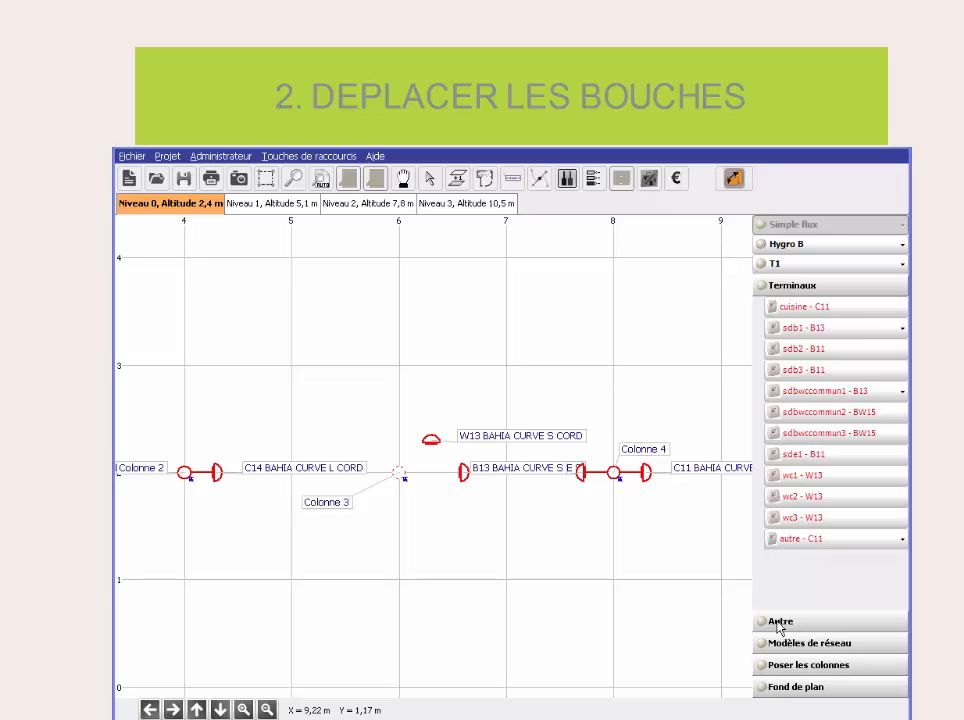
click(436, 440)
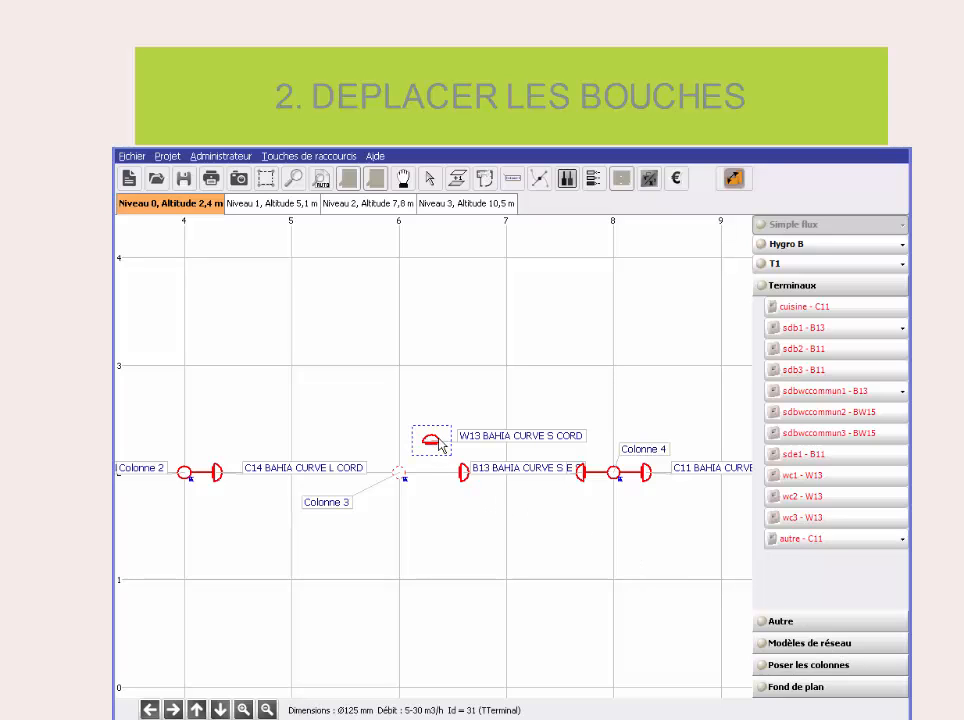
drag(439, 441, 453, 410)
click(464, 471)
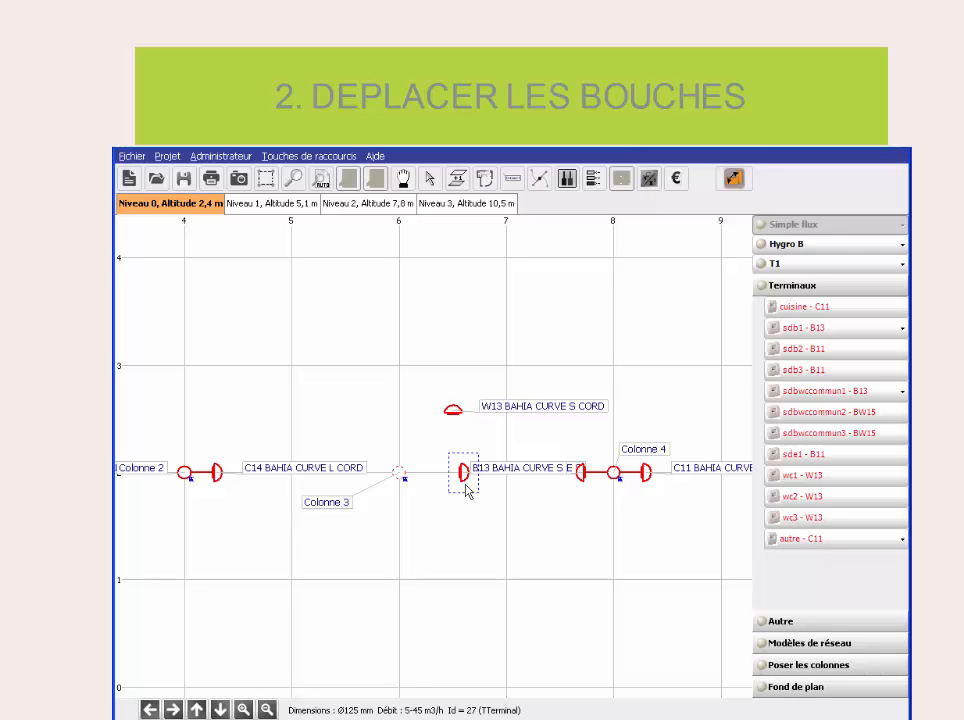
drag(468, 490, 505, 572)
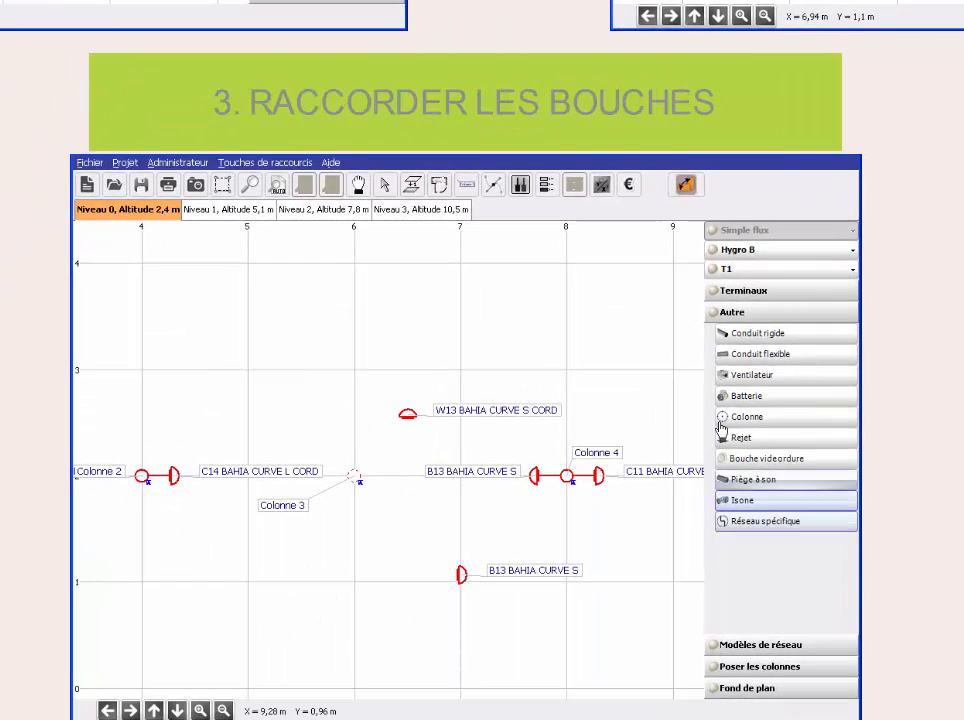
Step: Connect B13 to Colonne 3 with rigid ducts bending at X = 7 m, Y = 2 m, and branch W13 onto the horizontal run
click(722, 336)
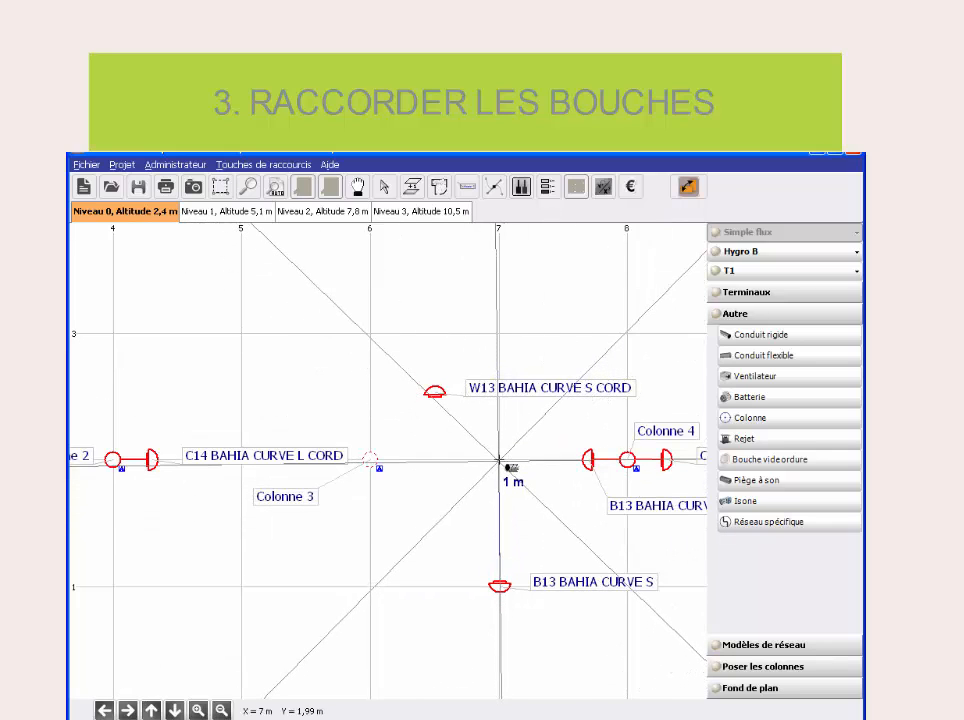
click(499, 461)
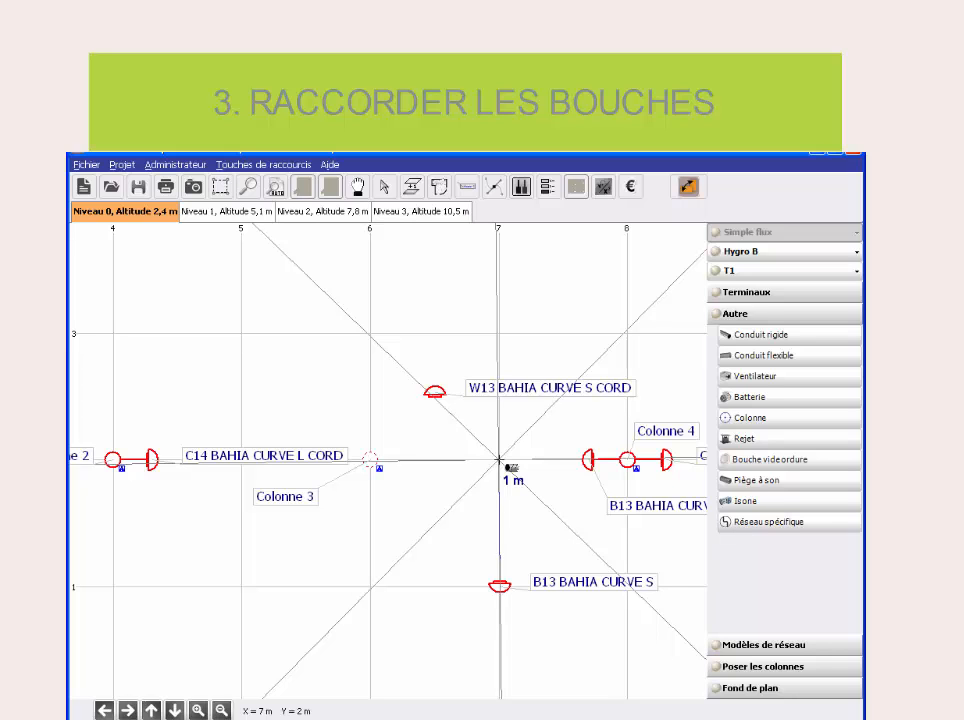
click(499, 460)
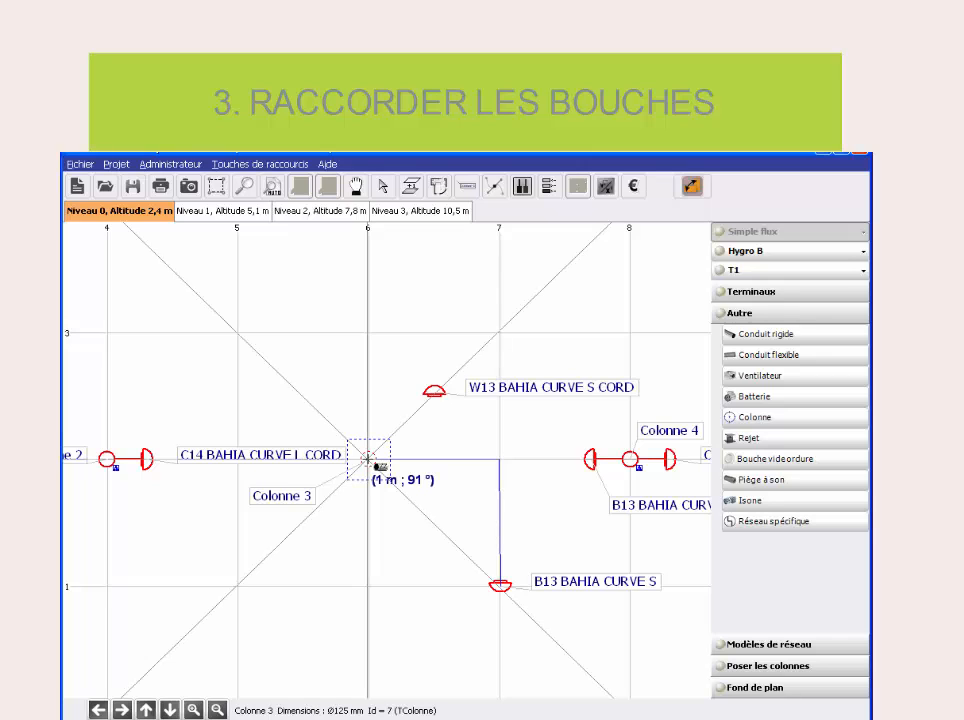
click(368, 460)
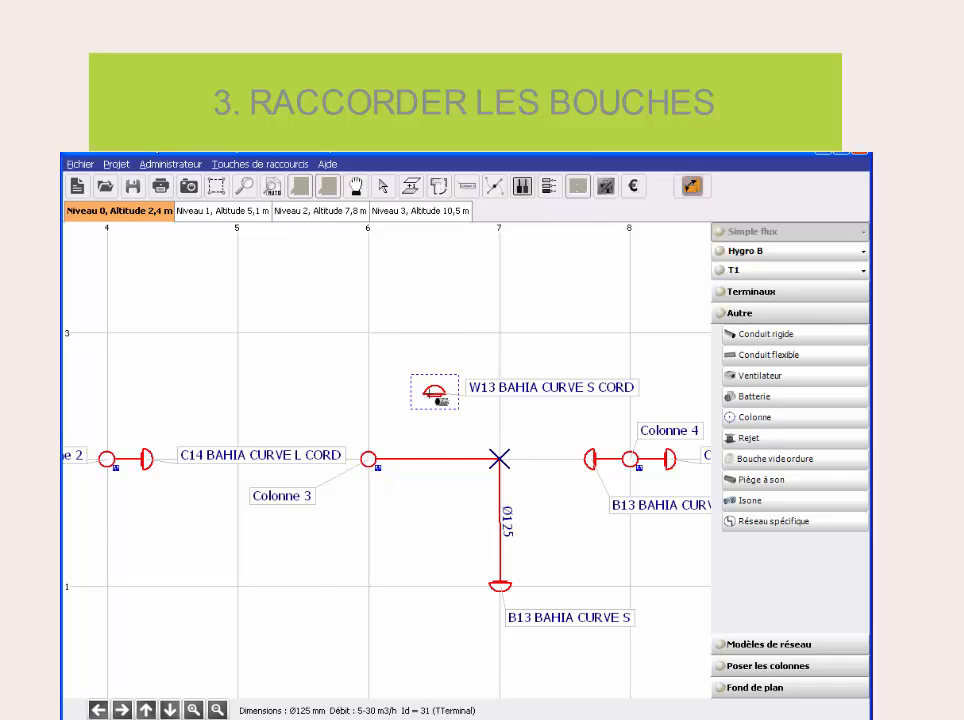
click(434, 392)
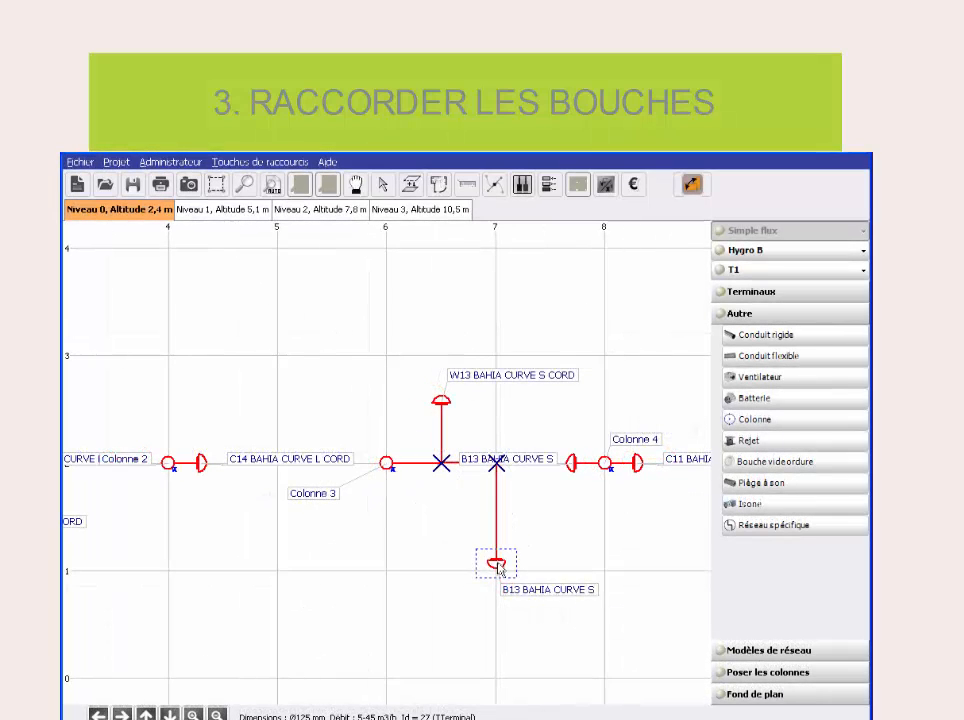
Step: Adjust the B13 and W13 outlets along their vertical ducts, placing B13 at about Y = 1 m
click(499, 568)
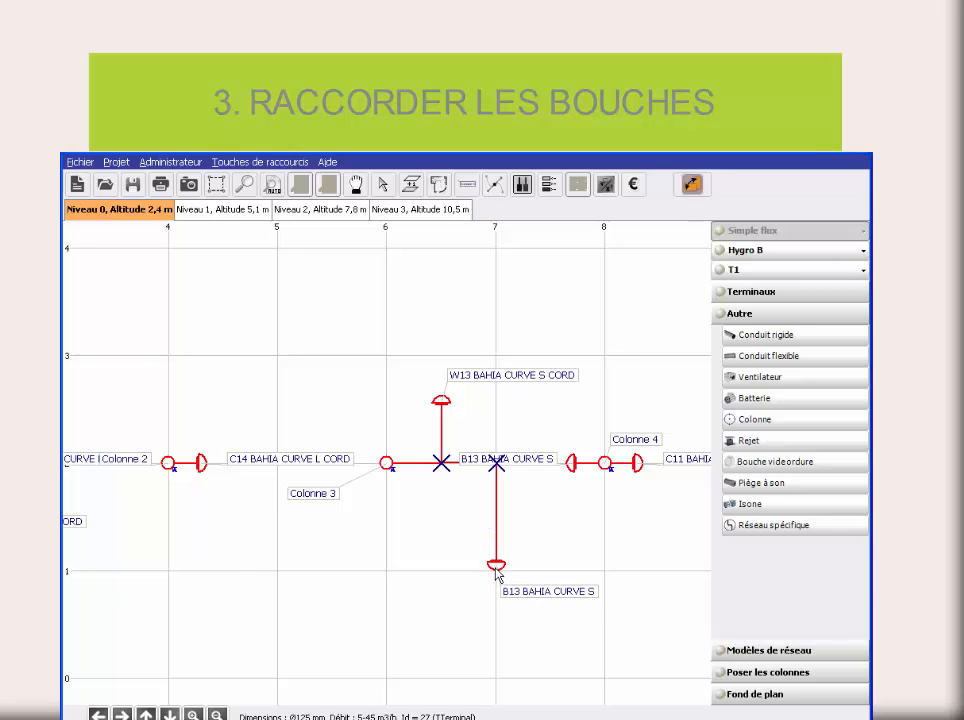
click(497, 550)
click(443, 402)
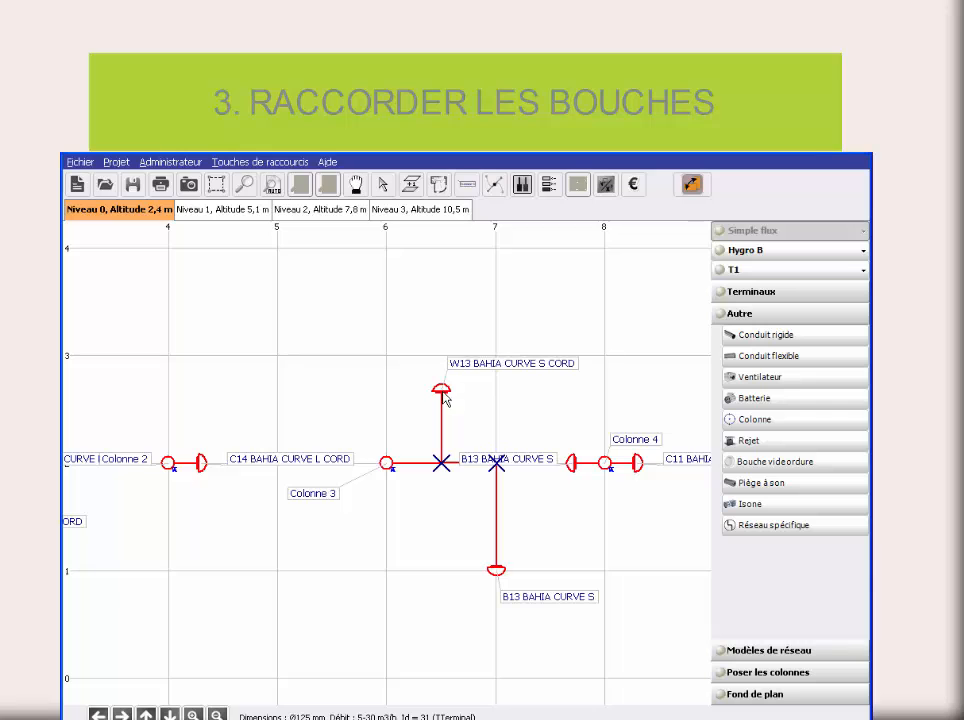
click(444, 433)
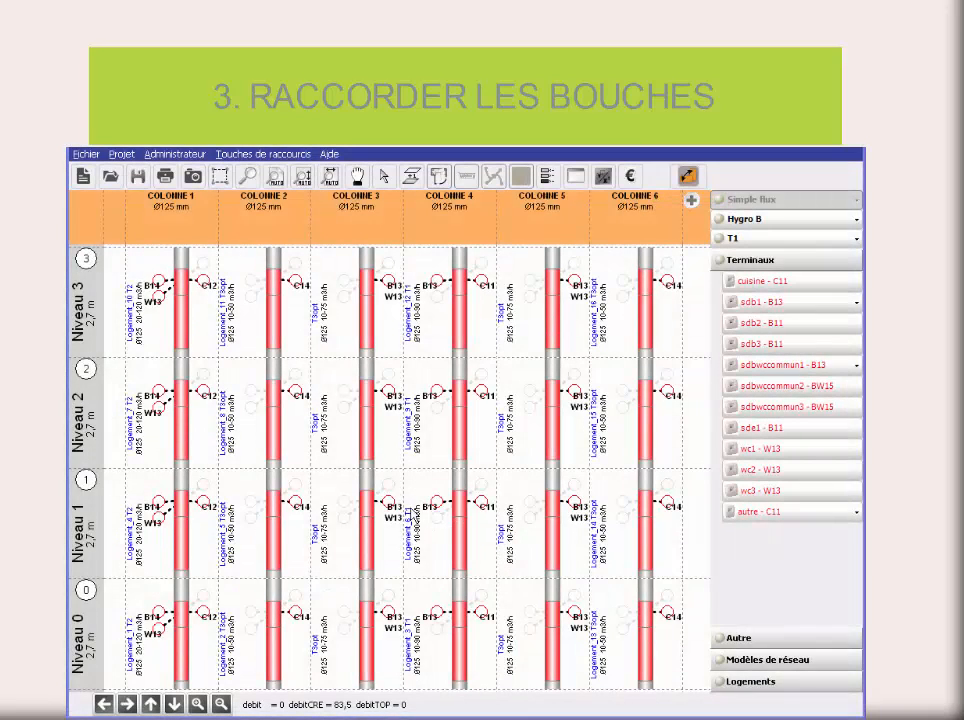
Step: Copy the Niveau 0 objects of Colonne 3 and paste them onto Niveau 1 of the same column
double_click(391, 505)
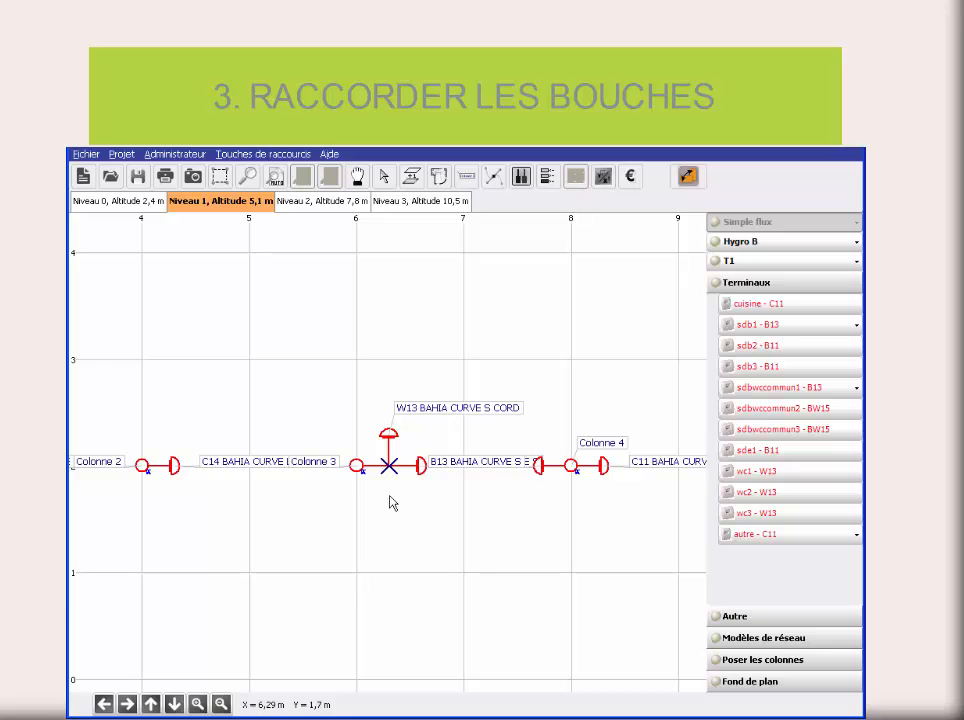
click(690, 177)
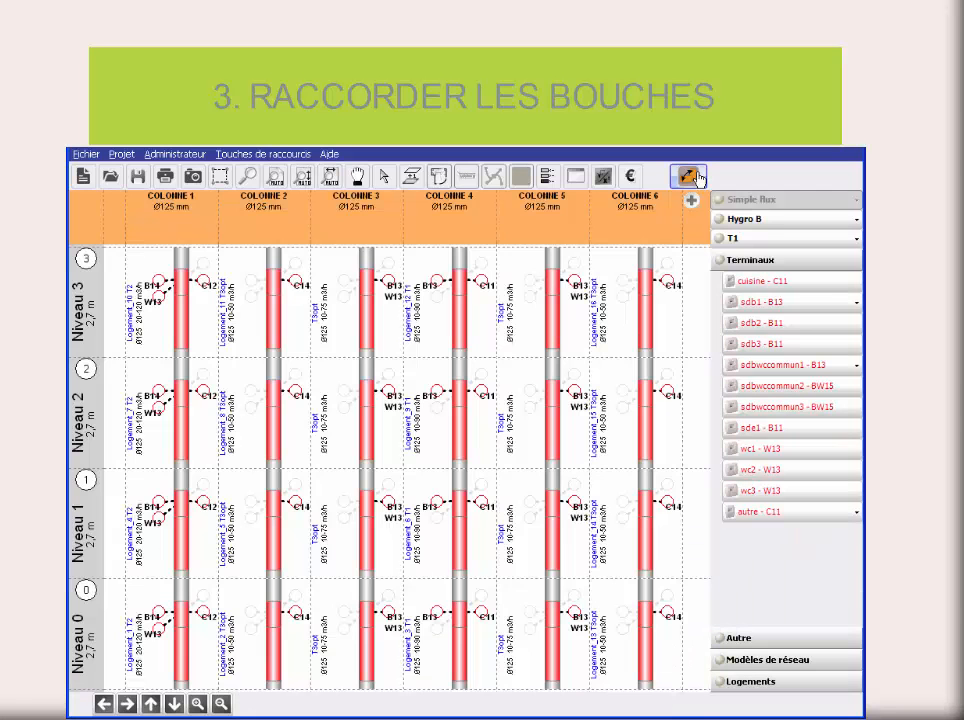
right_click(389, 635)
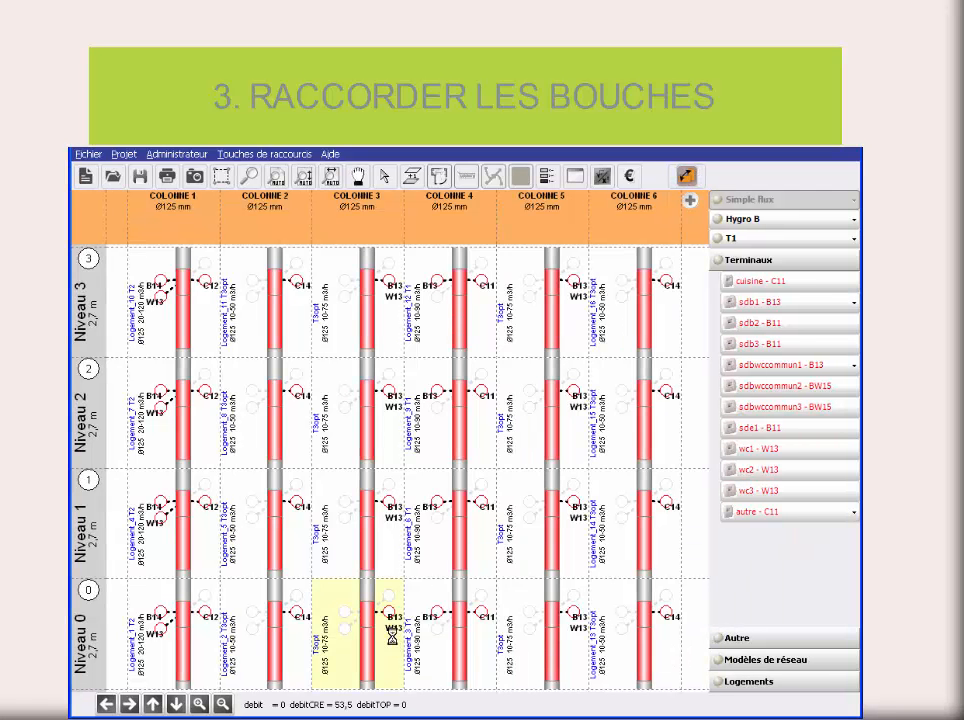
click(450, 405)
right_click(382, 531)
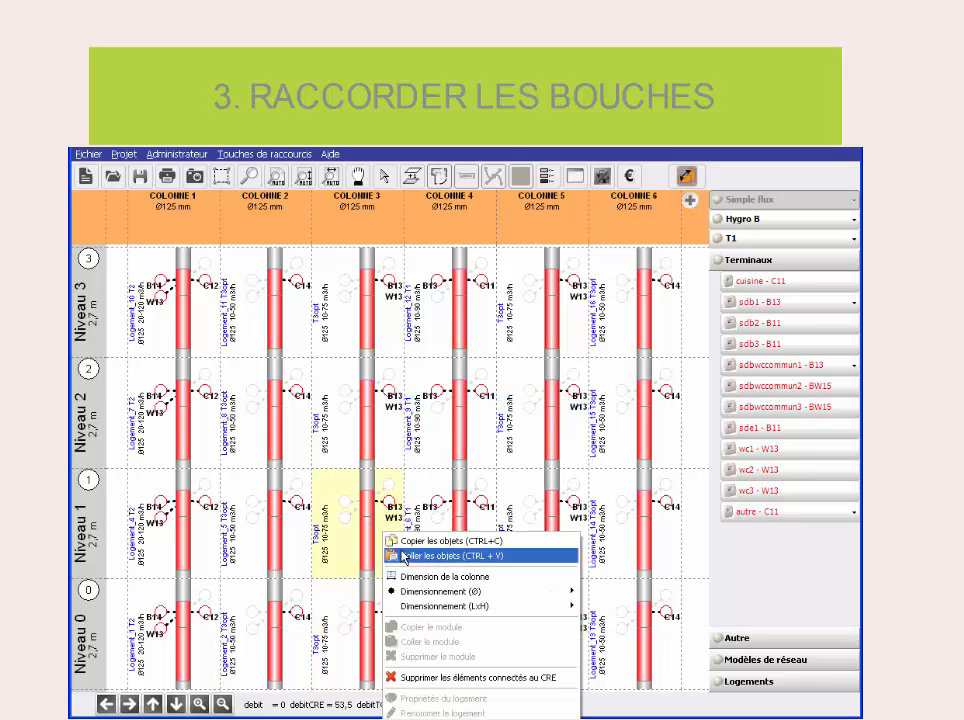
click(450, 552)
Step: Paste the copied objects onto Niveau 2 and Niveau 3 of Colonne 3, and check the Niveau 1 horizontal plan
right_click(383, 434)
click(450, 456)
right_click(380, 345)
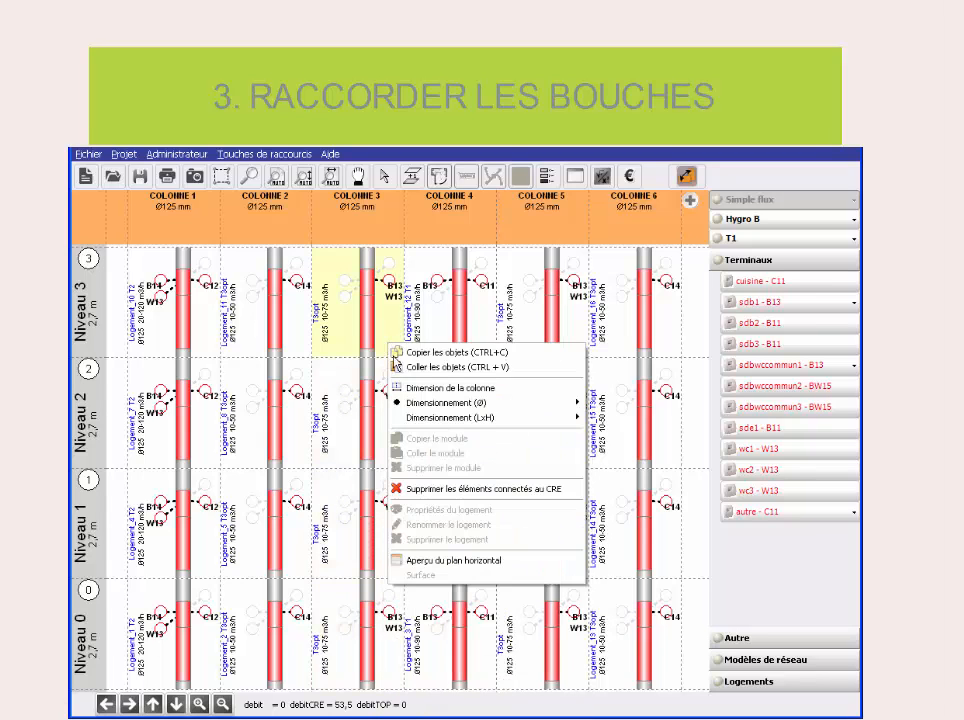
click(410, 366)
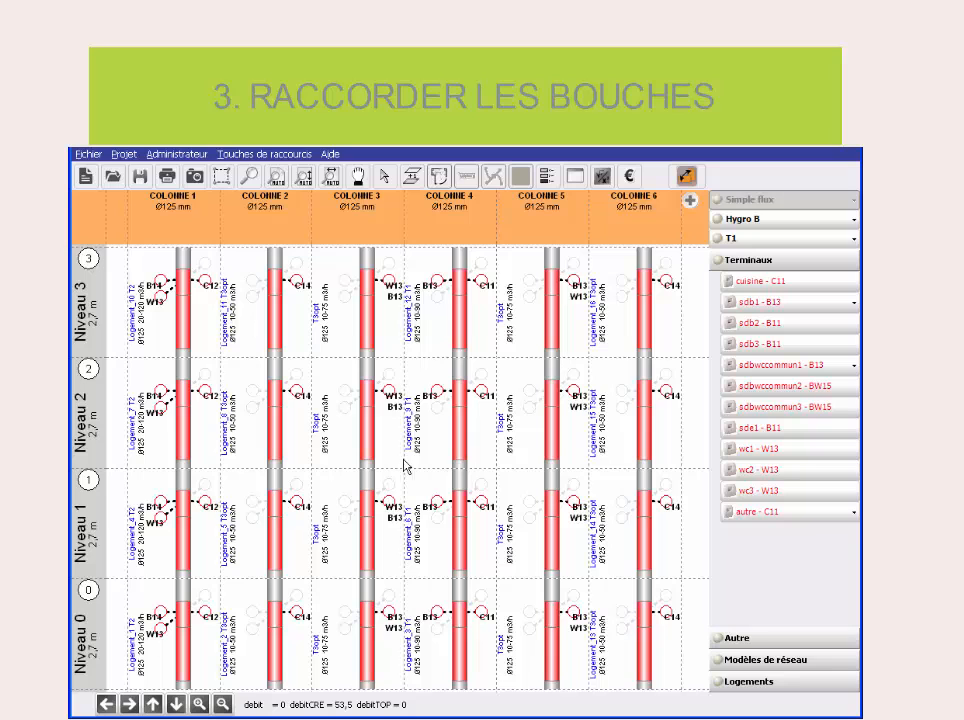
double_click(392, 510)
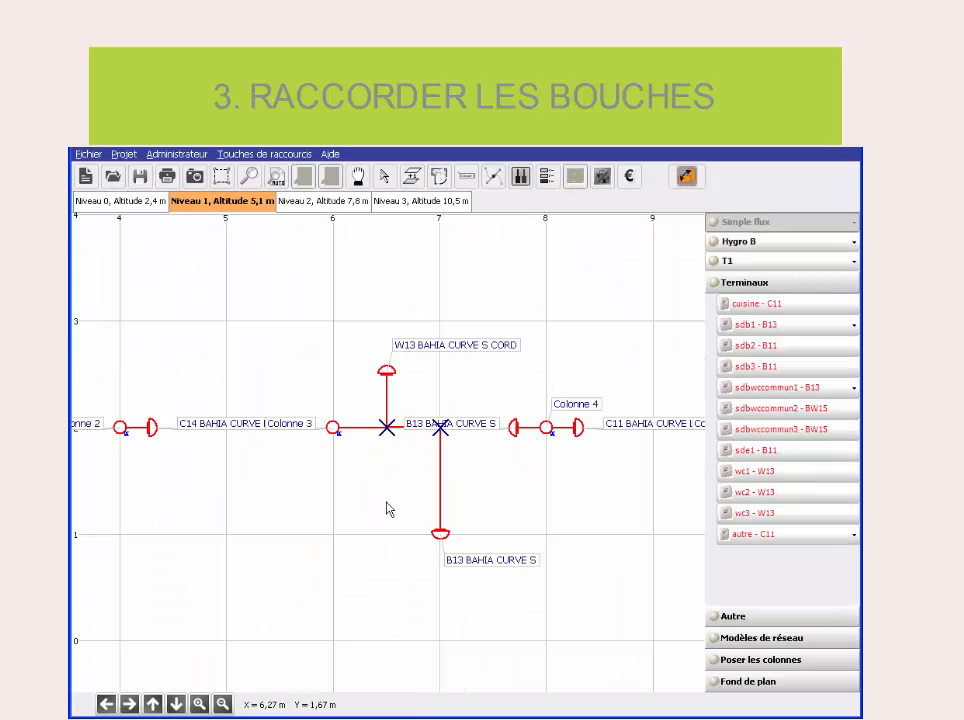
click(686, 176)
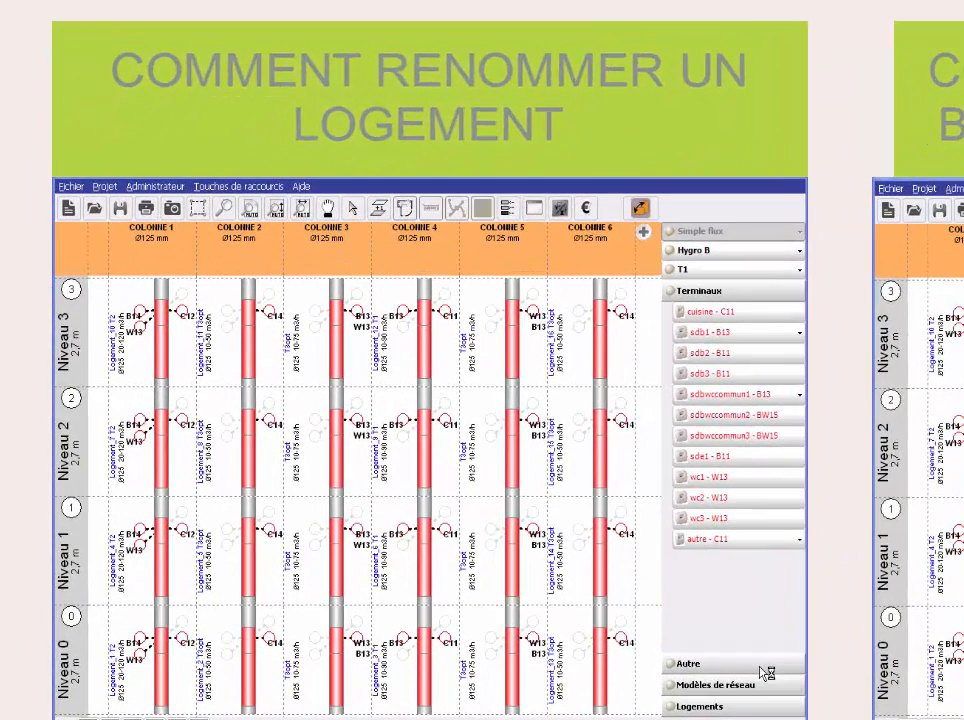
Step: Highlight the outlets of Logement_1 from the dwellings list and rename that dwelling Log1
click(757, 707)
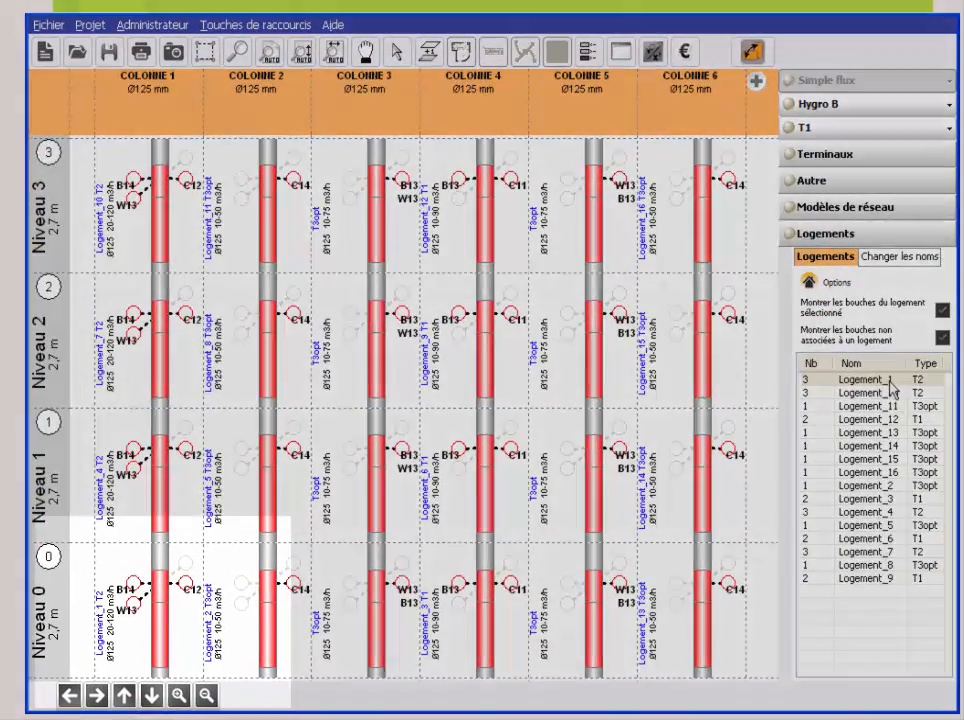
click(888, 381)
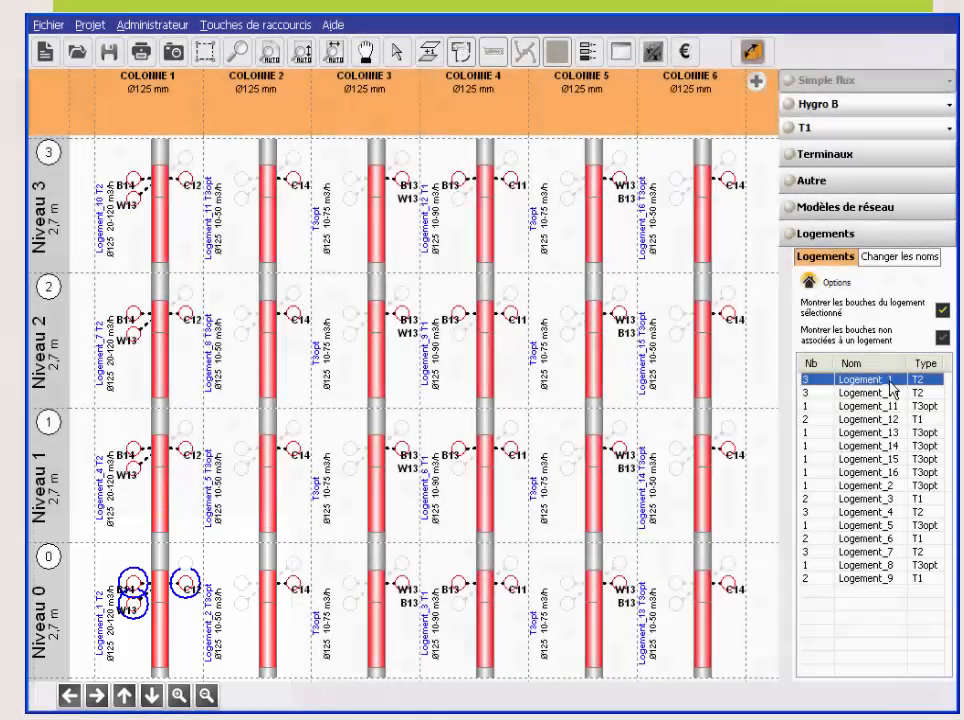
double_click(886, 381)
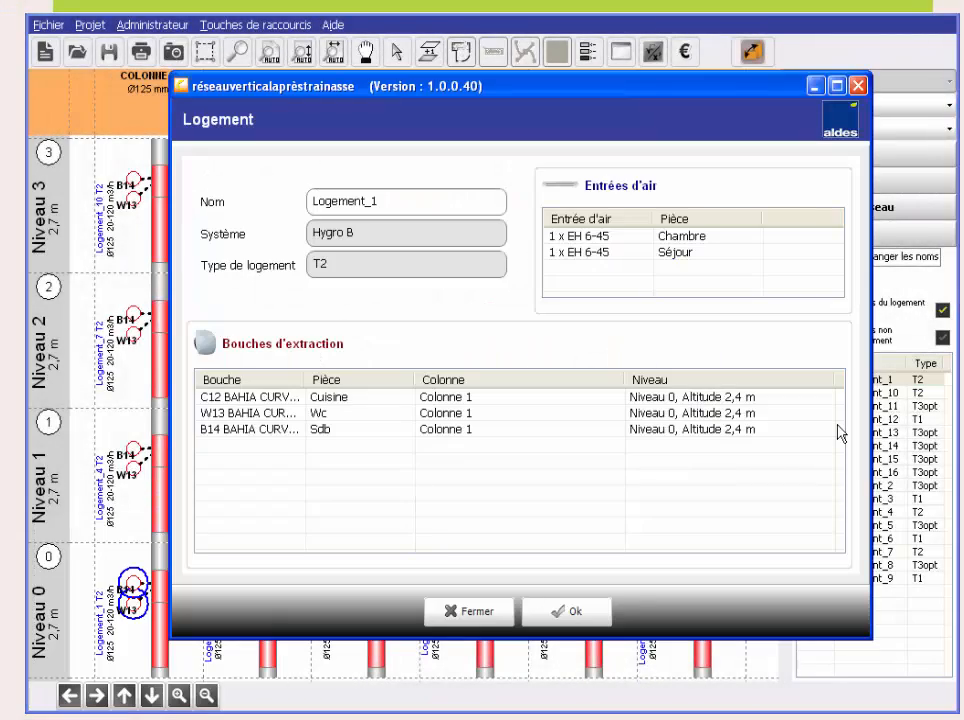
click(449, 202)
key(BackSpace)
key(BackSpace)
key(BackSpace)
key(BackSpace)
key(BackSpace)
key(BackSpace)
key(BackSpace)
text(1)
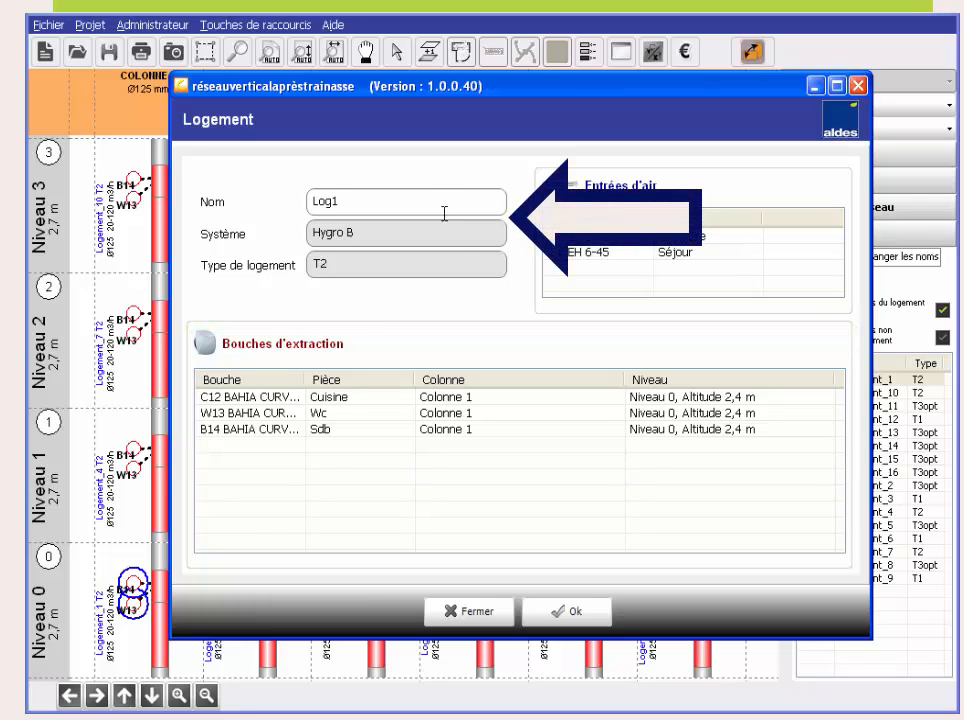
click(602, 614)
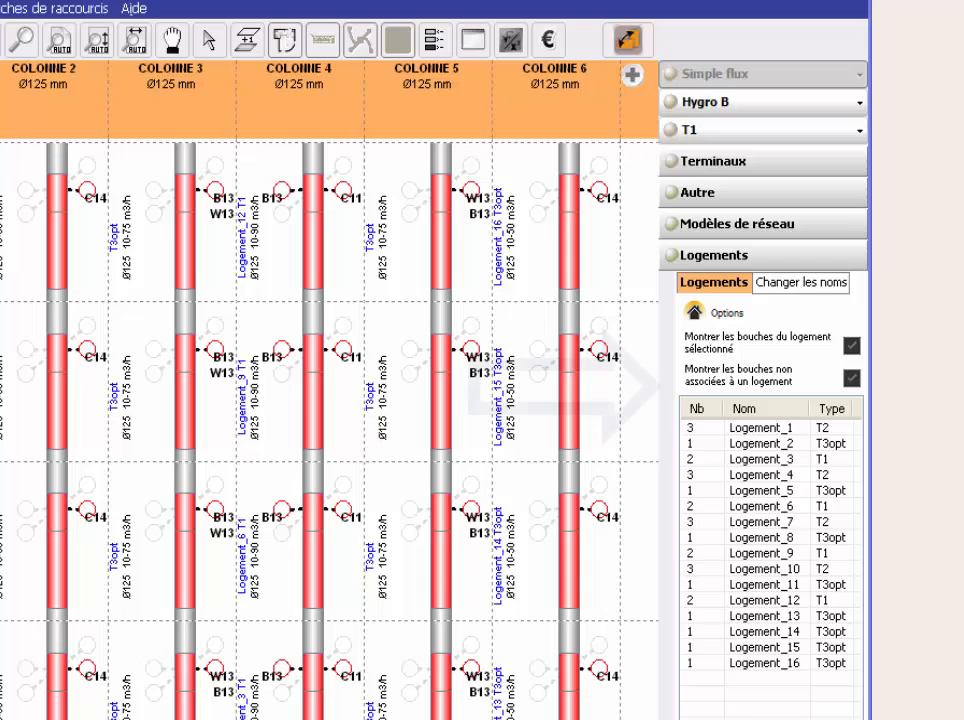
Step: Highlight the outlets not associated with any dwelling, and assign the Niveau 0 outlets of Colonne 3 to Logement_2
click(854, 379)
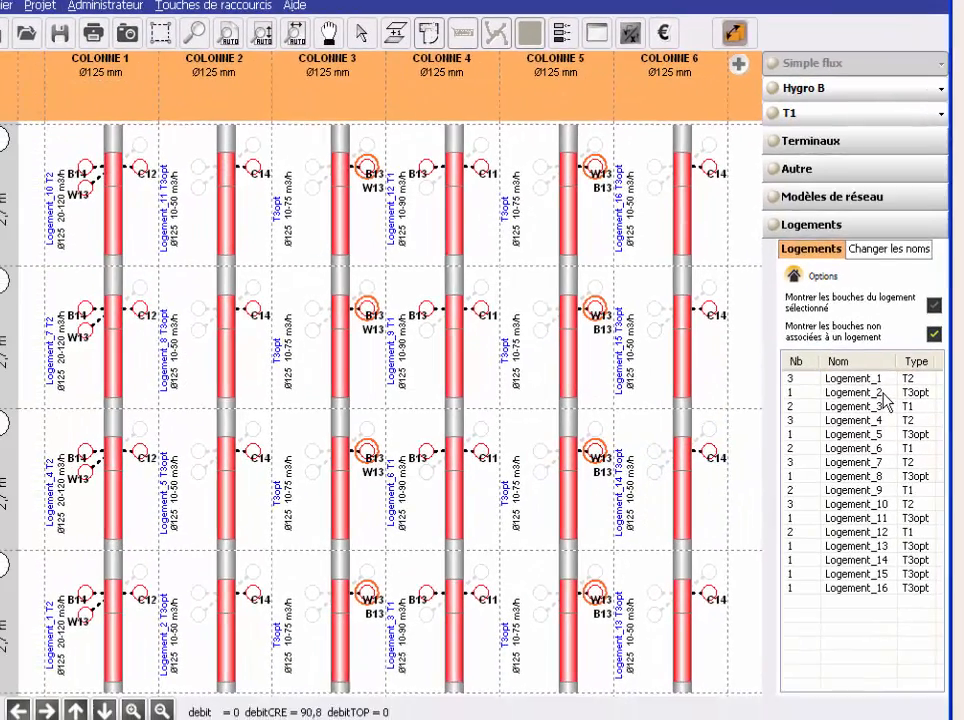
click(795, 445)
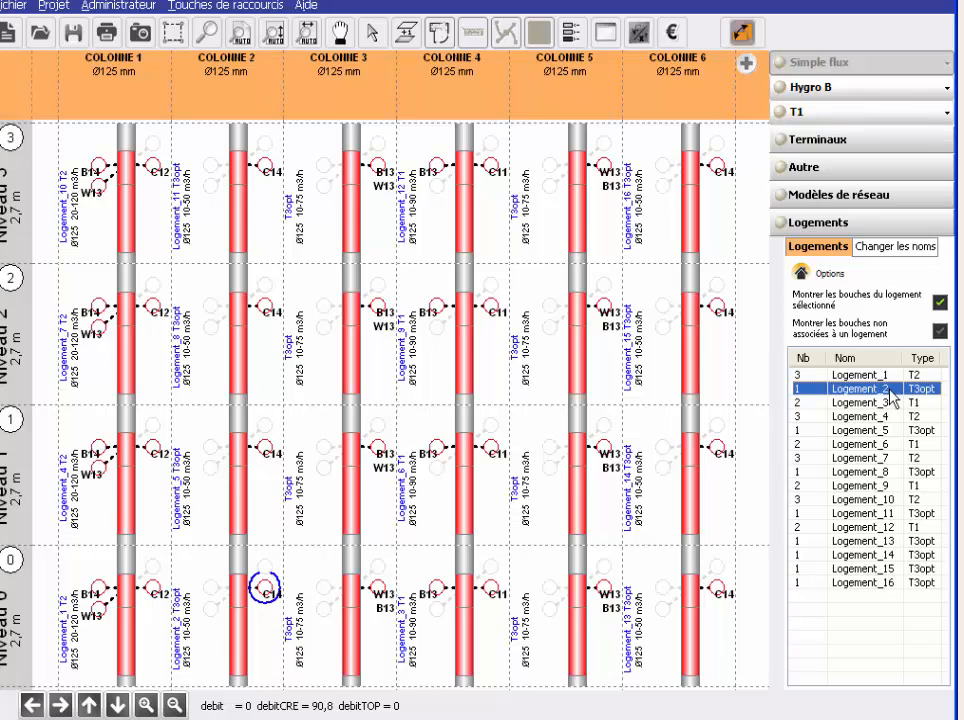
click(379, 596)
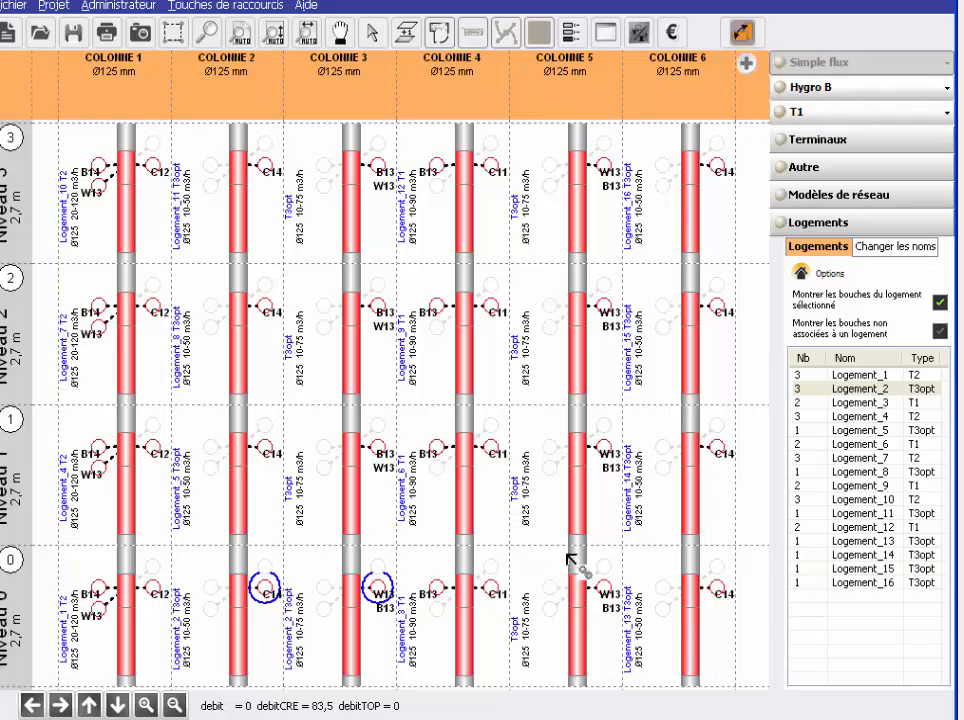
Step: Assign the Colonne 3 outlets on Niveau 1, Niveau 2 and Niveau 3 to Logement_5, Logement_8 and Logement_11 respectively
click(905, 432)
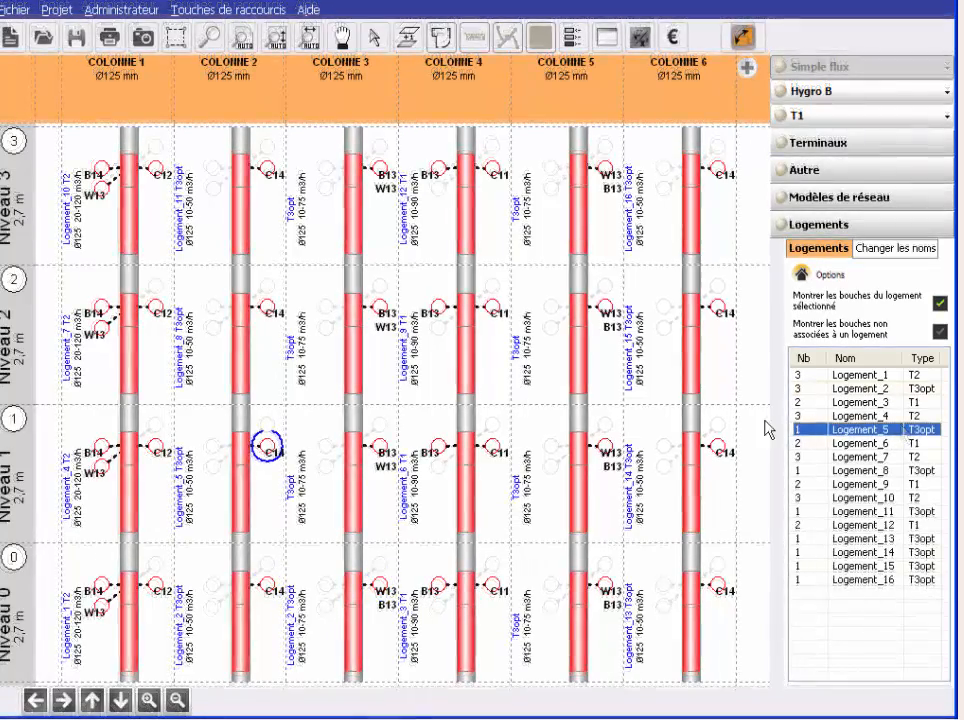
click(382, 452)
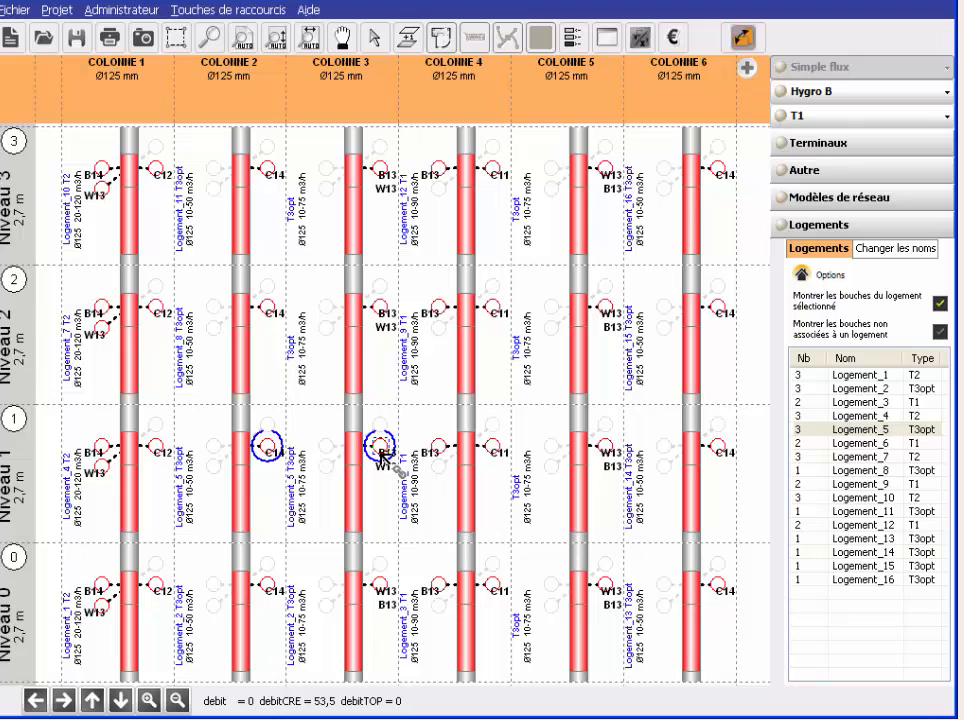
click(856, 470)
click(381, 308)
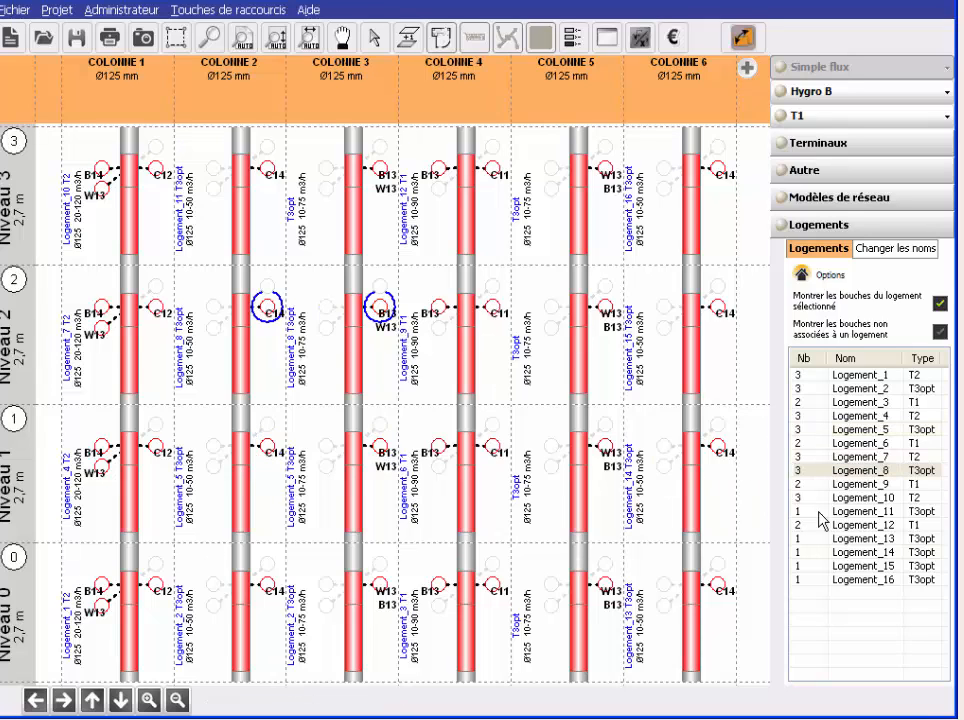
click(855, 512)
click(381, 173)
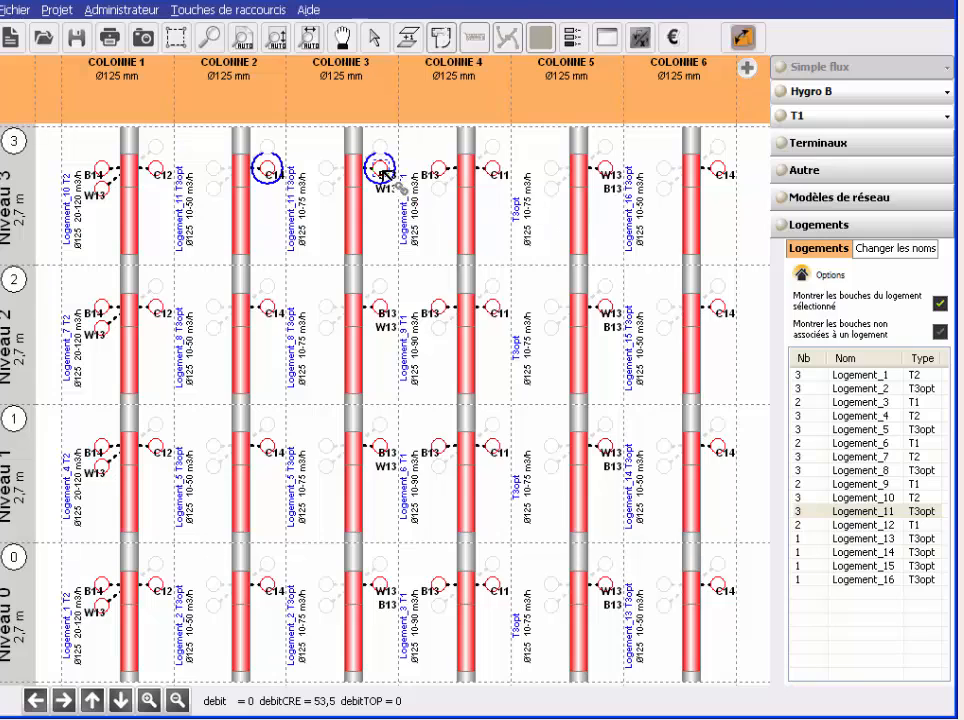
Step: Assign the Colonne 5 outlets of Niveaux 0 to 3 to Logement_13, Logement_14, Logement_15 and Logement_16, and check for outlets without a dwelling
click(886, 539)
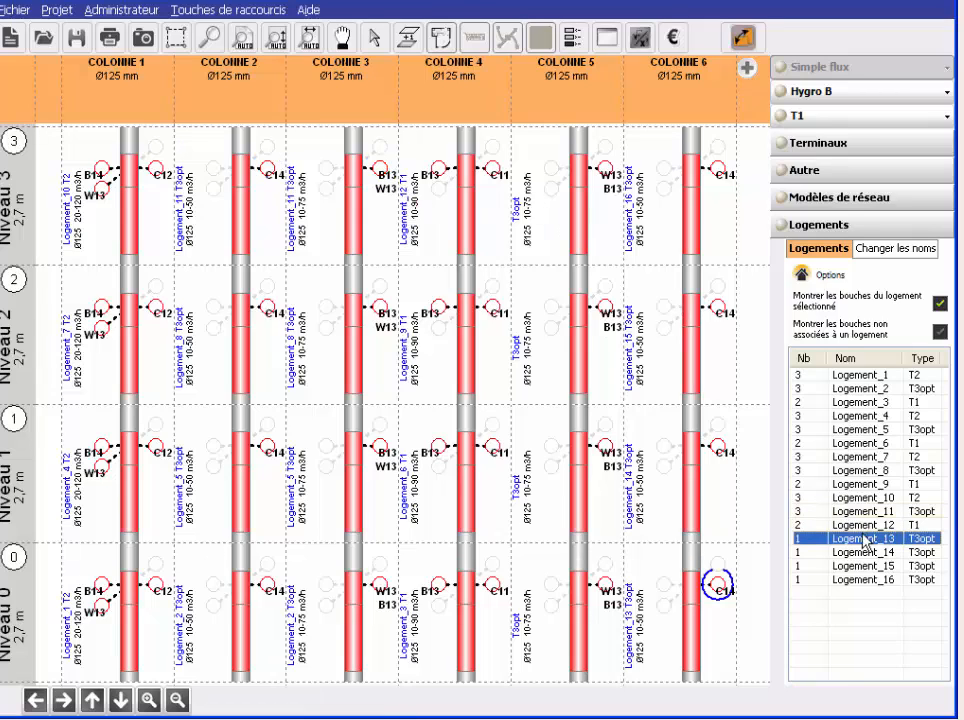
click(606, 584)
click(866, 552)
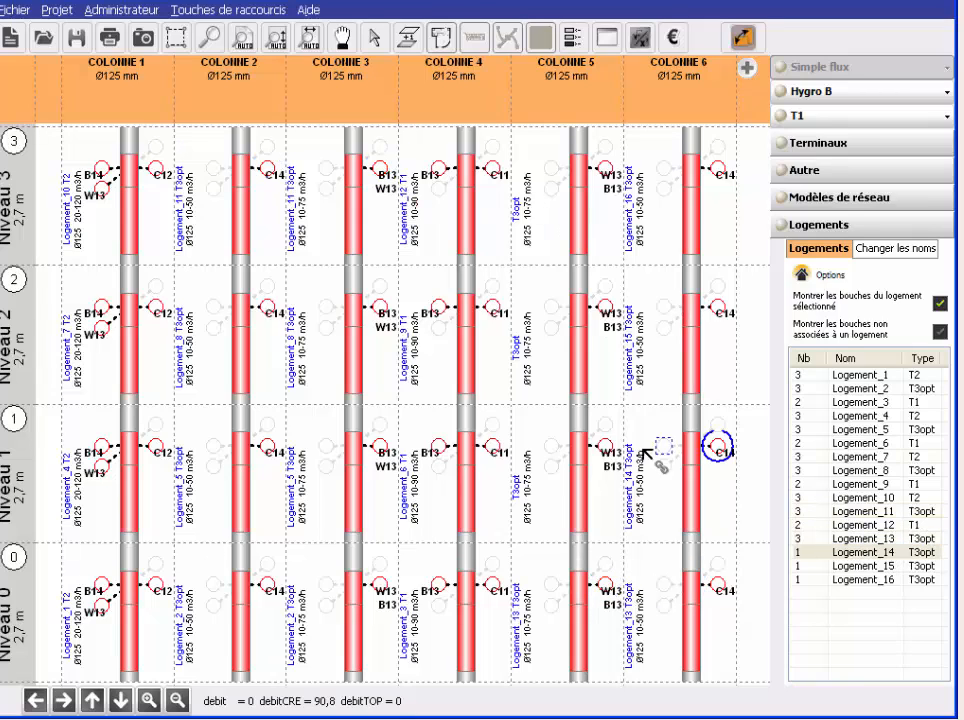
click(605, 448)
click(866, 566)
click(606, 313)
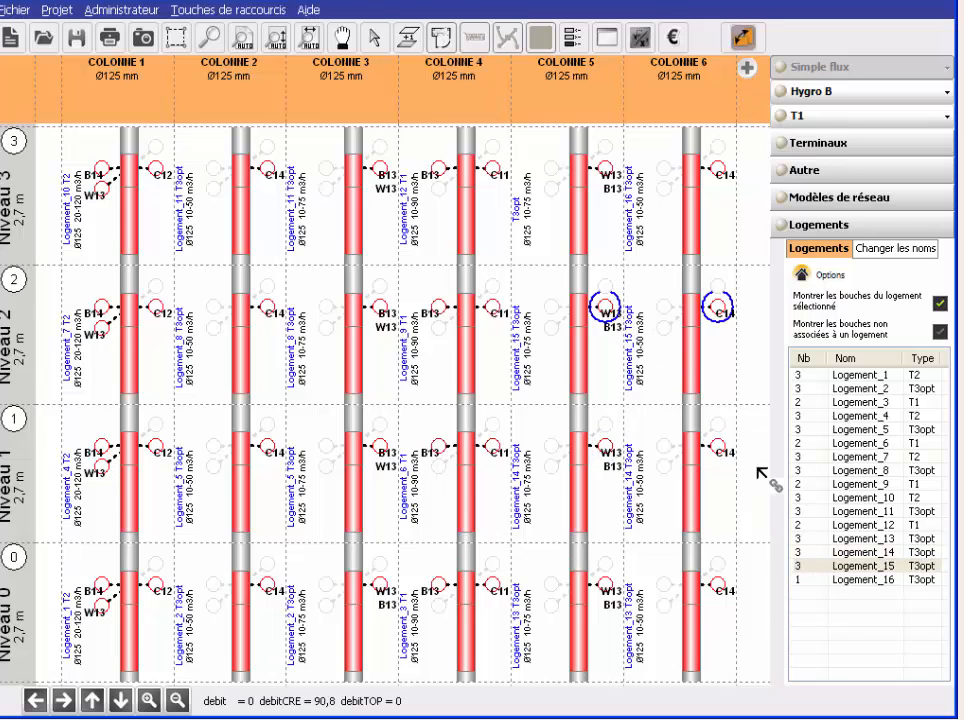
click(866, 580)
click(605, 175)
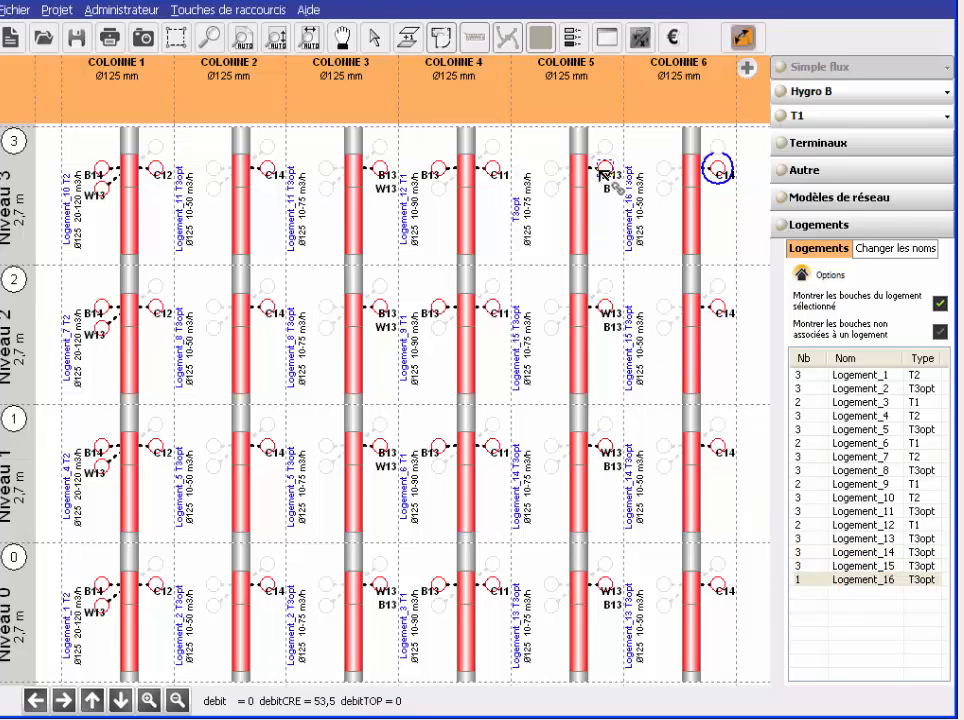
click(940, 332)
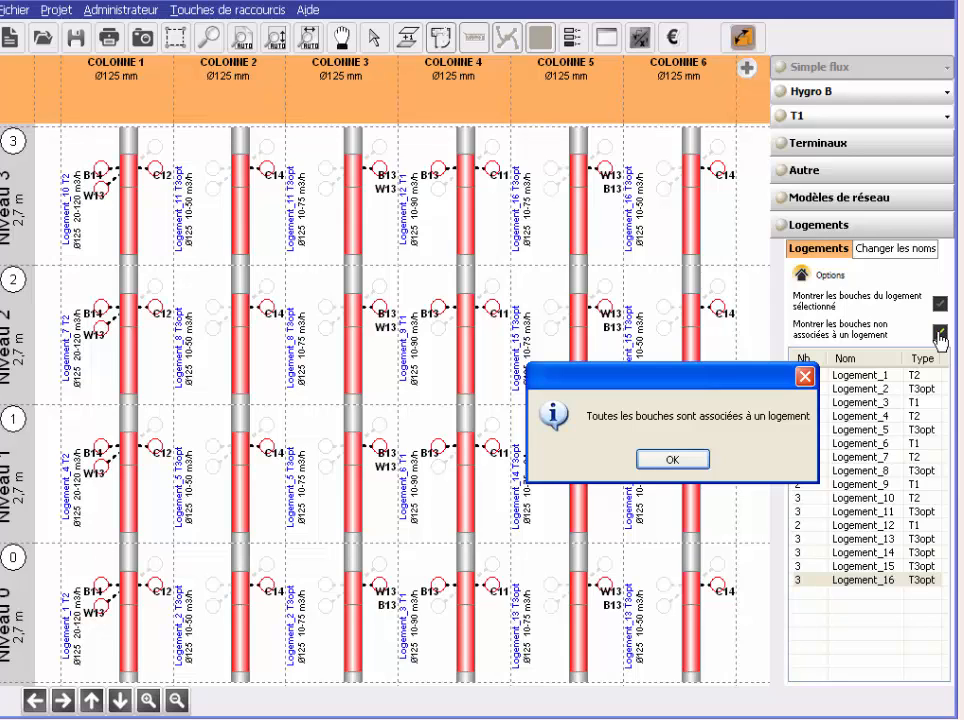
click(696, 468)
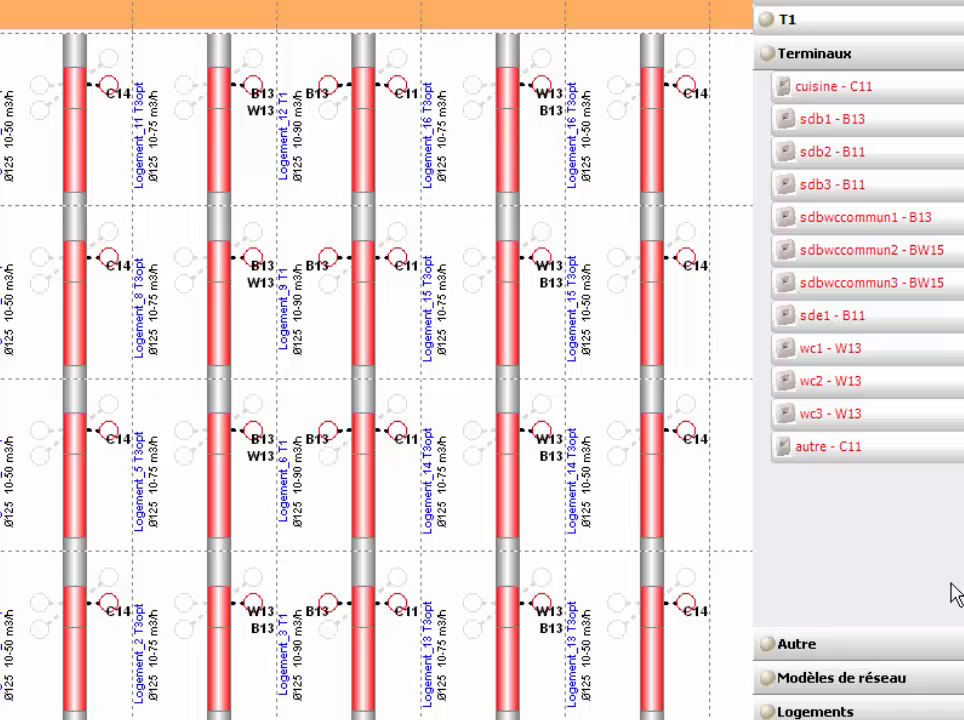
Step: Place a CP2A fitting at the head of each column, from Colonne 1 to Colonne 6, above Niveau 3
click(953, 643)
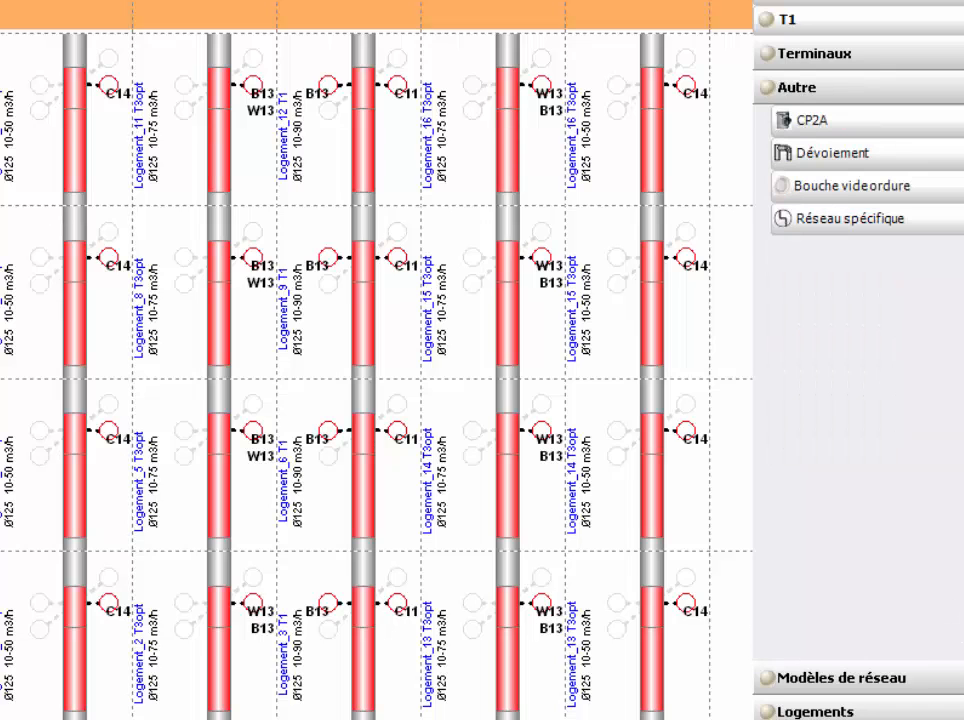
click(962, 121)
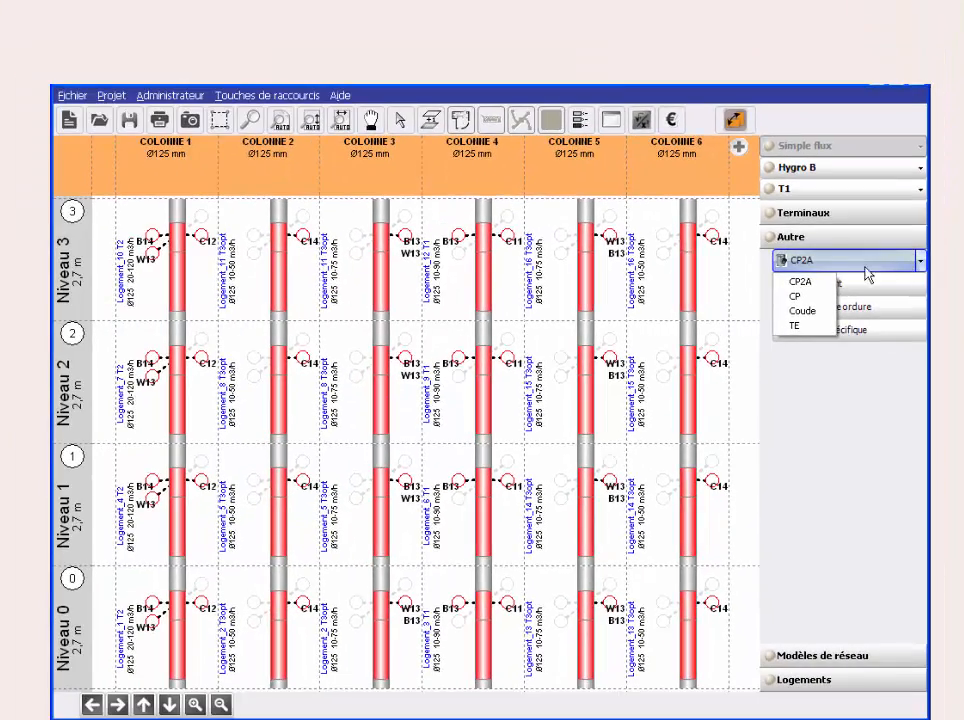
click(804, 282)
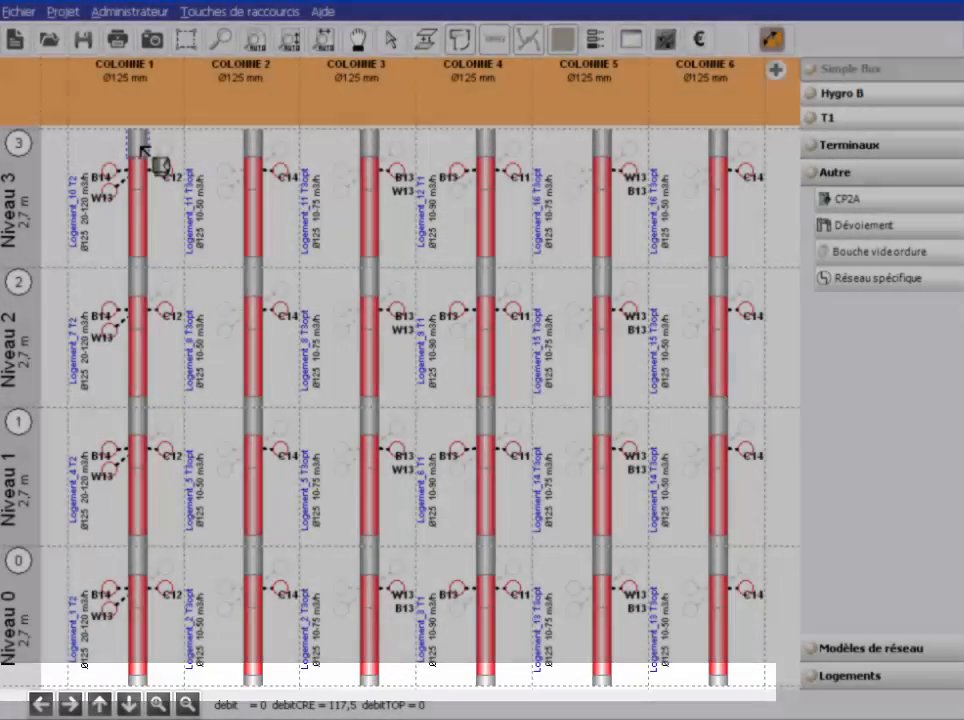
click(143, 150)
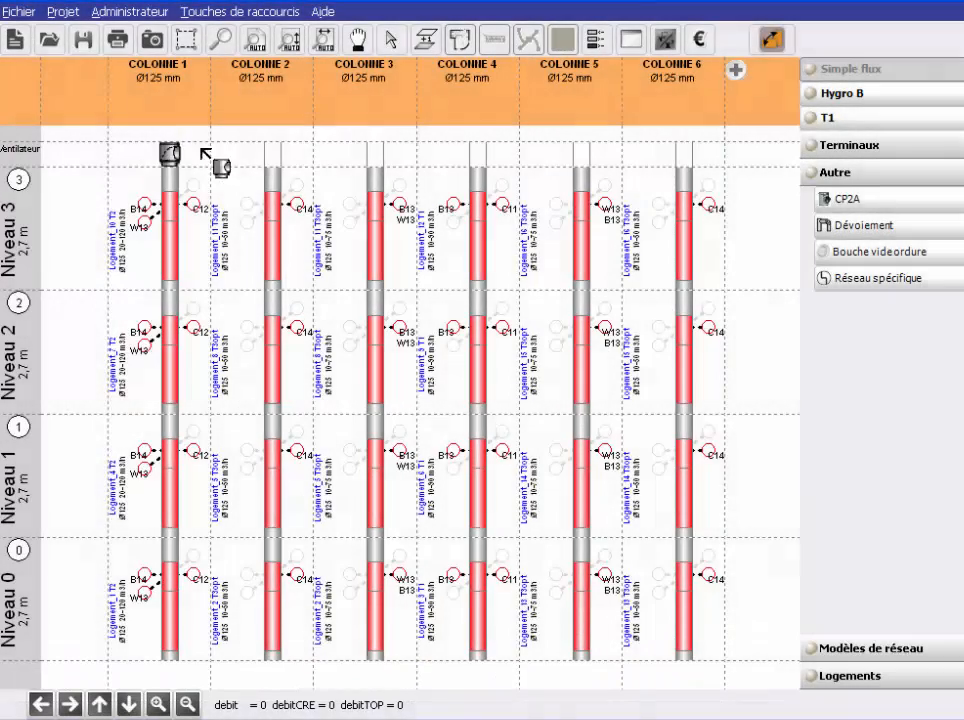
click(280, 155)
click(380, 158)
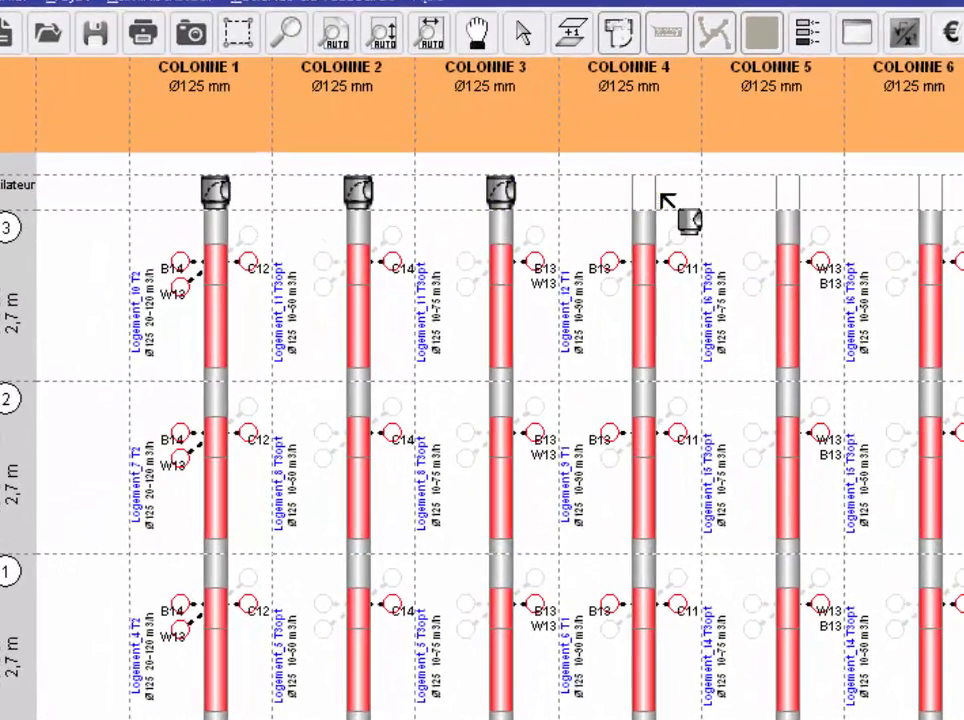
click(503, 157)
click(790, 192)
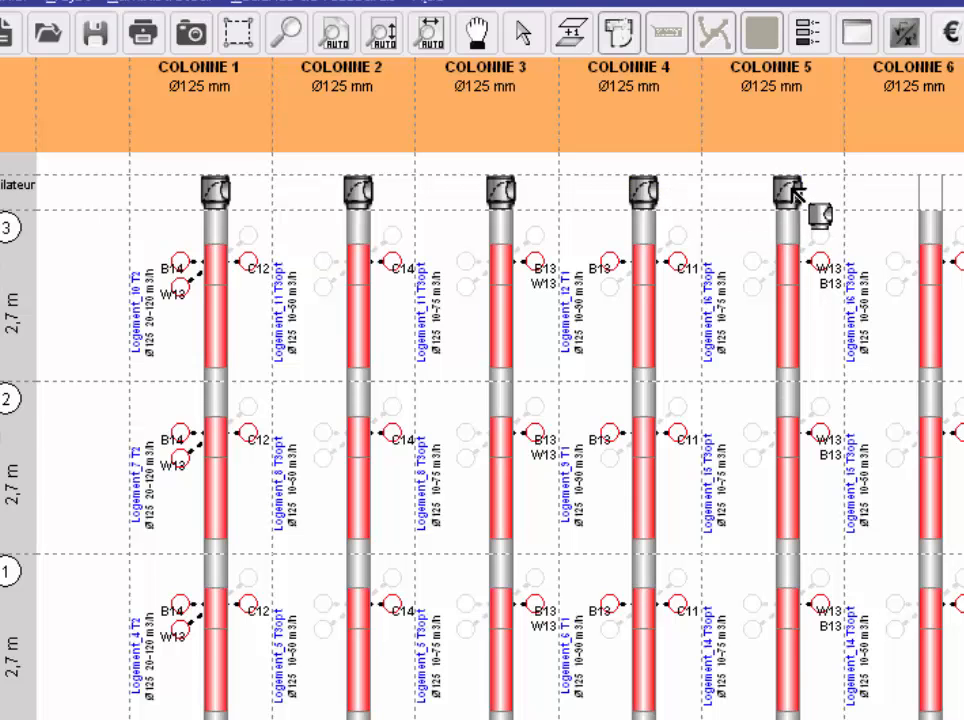
click(932, 192)
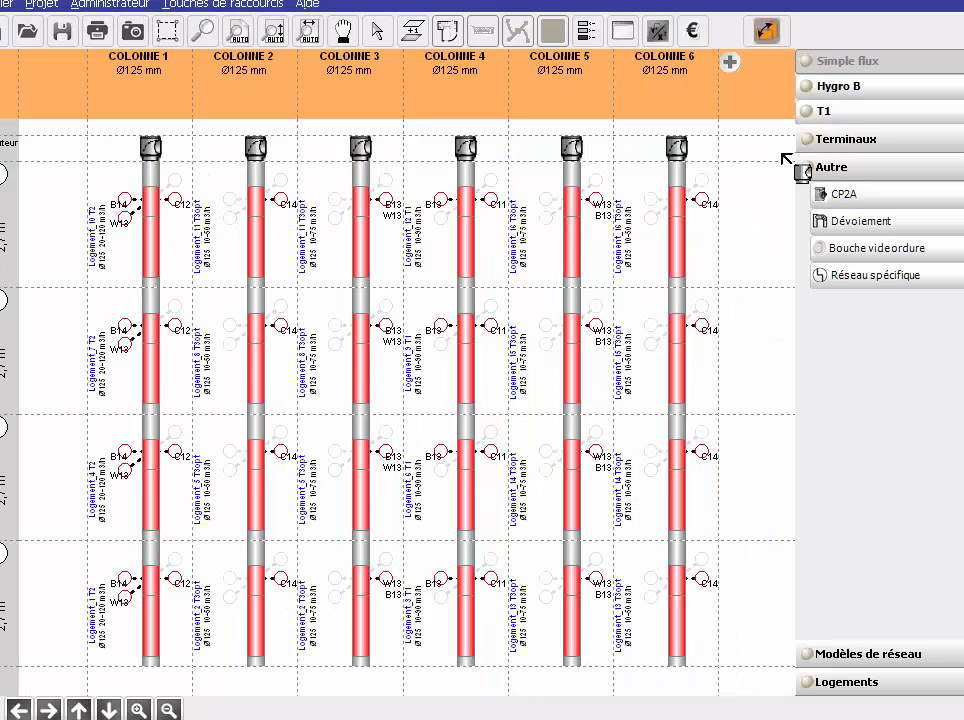